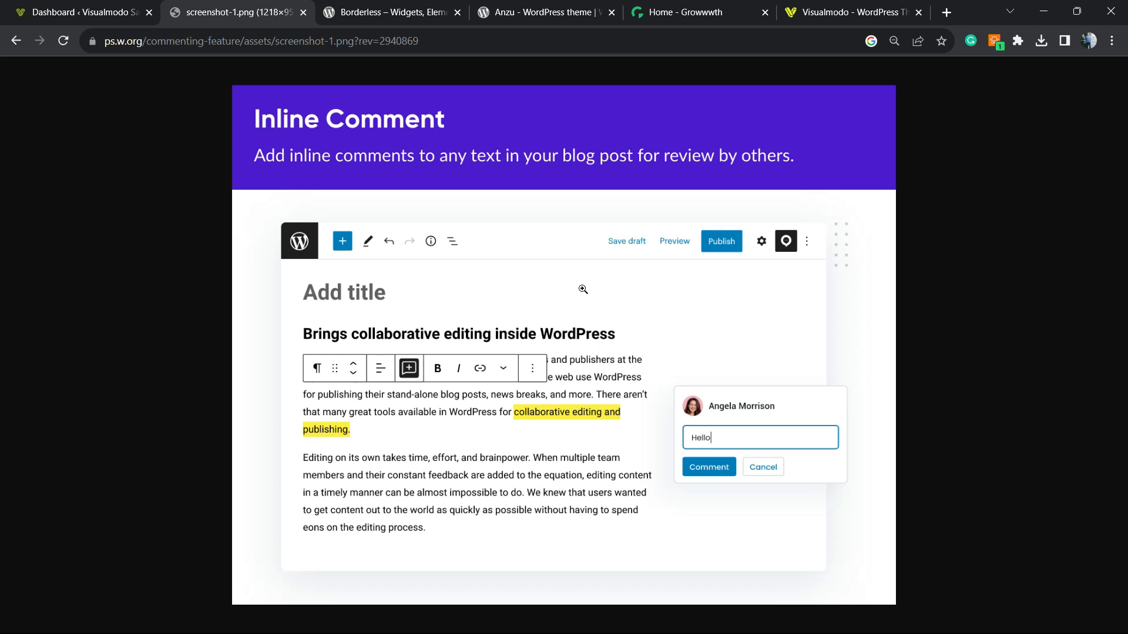
- In the WordPress dashboard, find the Multicollab plugin by searching for "Multicollab", then install and activate it
{"action": "left_click", "coordinate": [91, 12]}
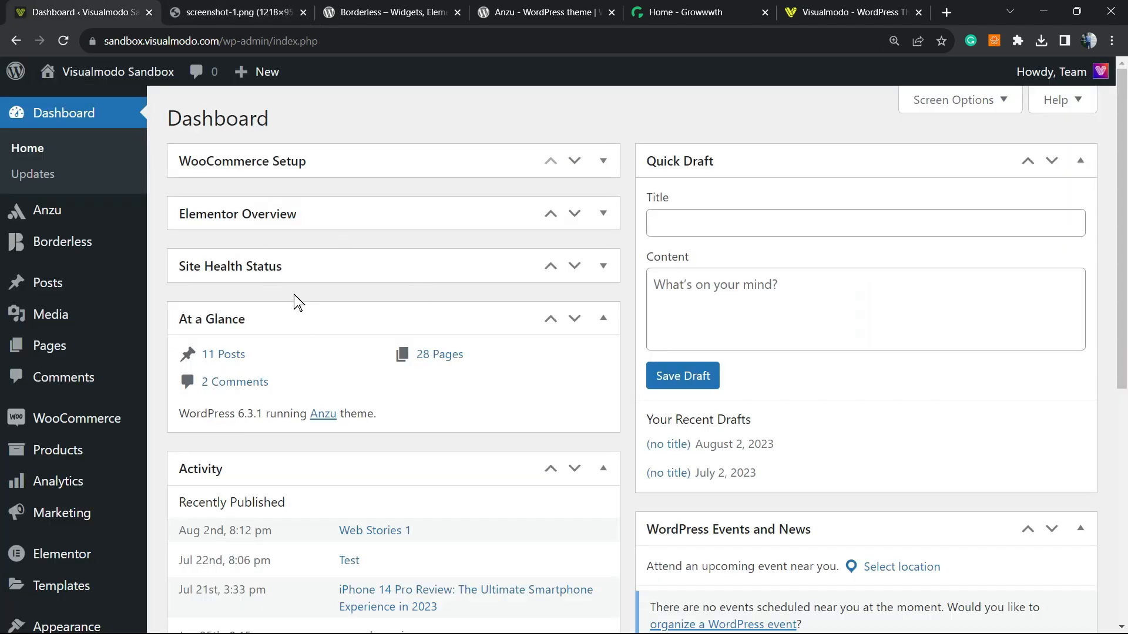
{"action": "scroll", "coordinate": [42, 352], "scroll_direction": "down", "scroll_amount": 5}
{"action": "mouse_move", "coordinate": [60, 437]}
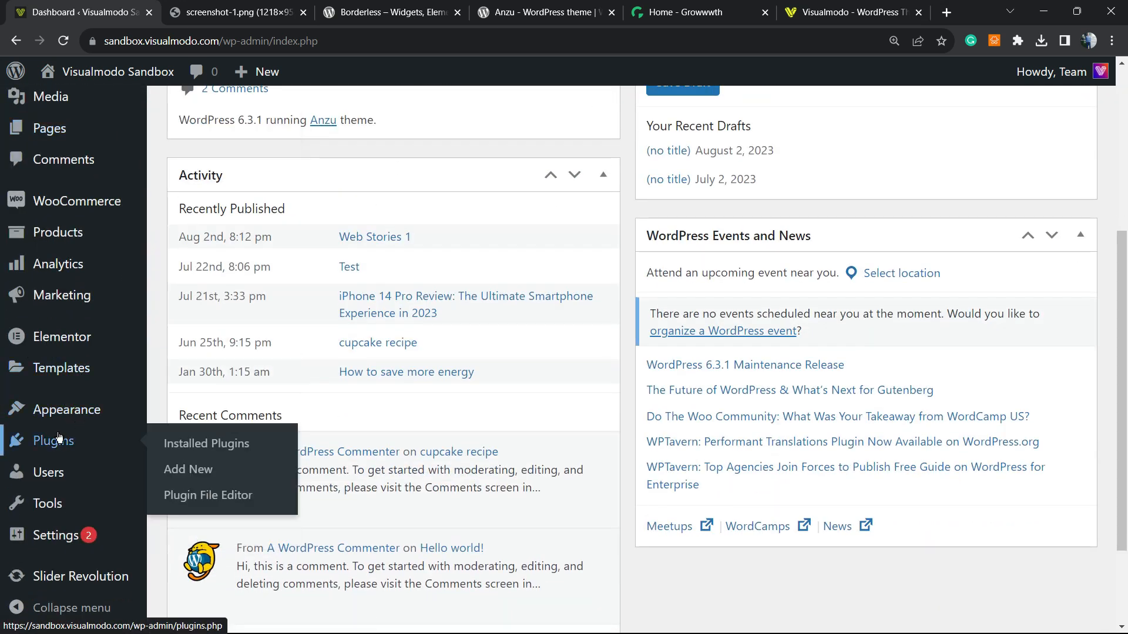
{"action": "left_click", "coordinate": [197, 469]}
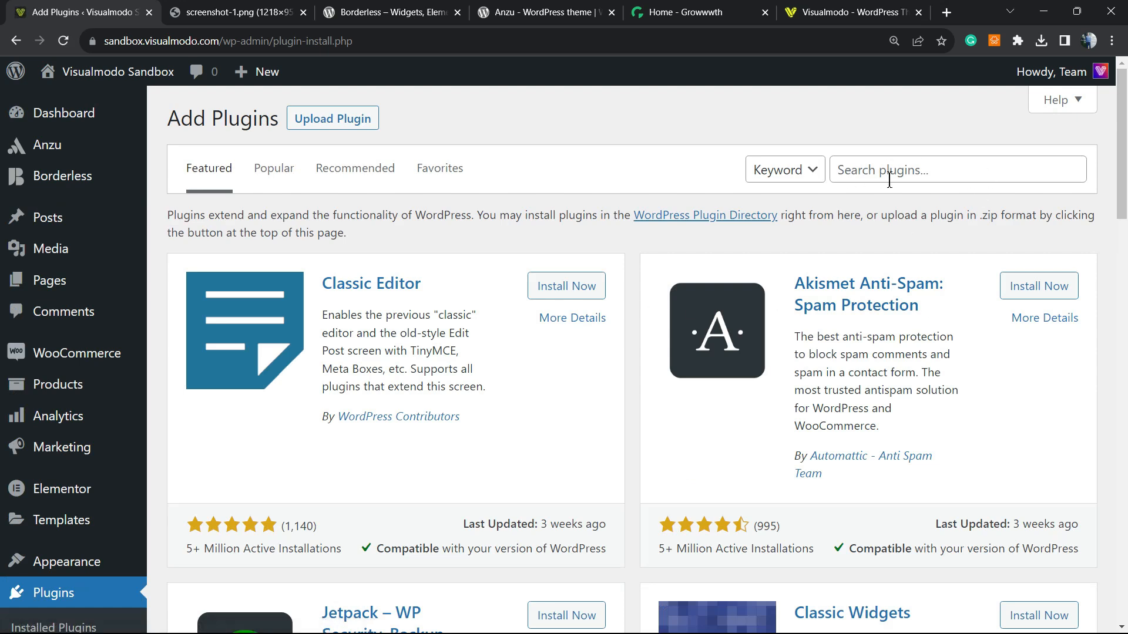
{"action": "left_click", "coordinate": [926, 175]}
{"action": "type", "text": "Multicollab"}
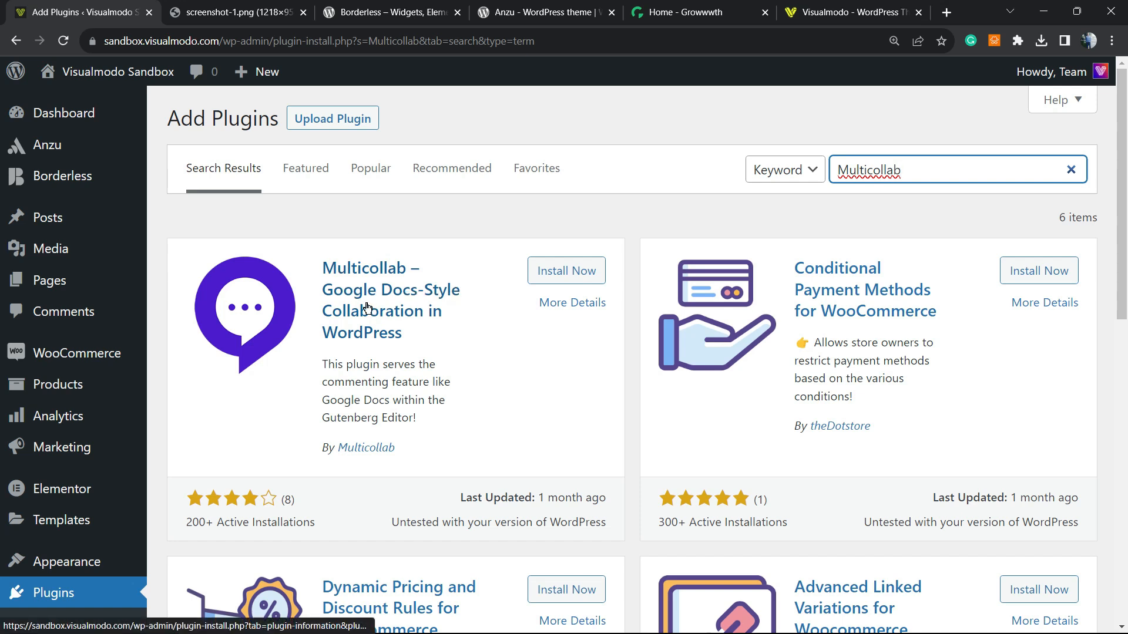
{"action": "left_click", "coordinate": [580, 282]}
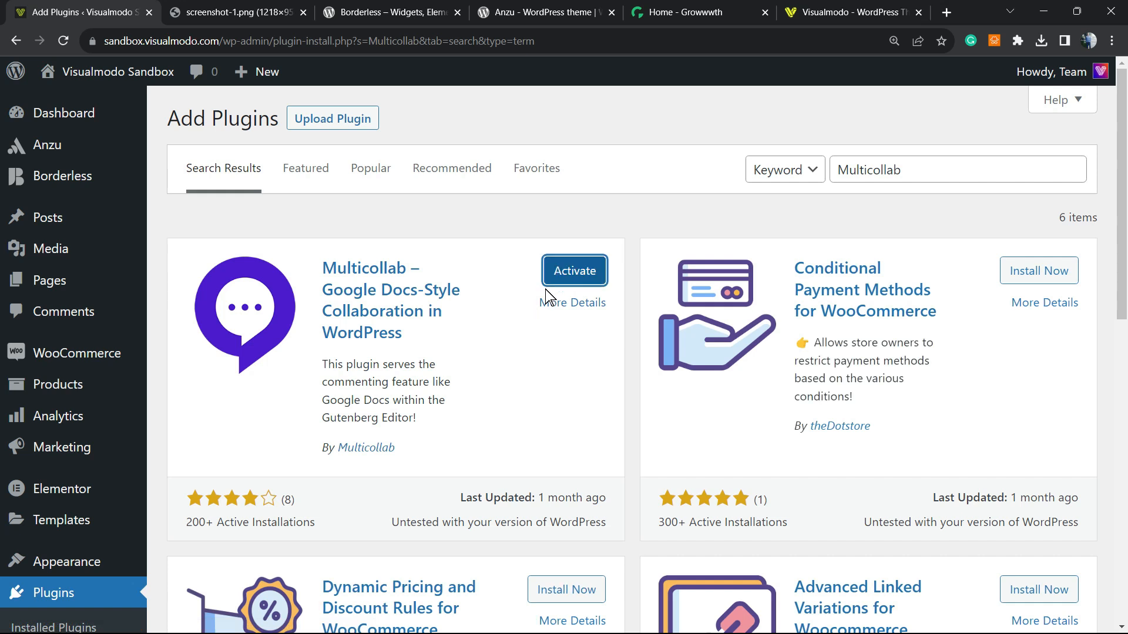
{"action": "left_click", "coordinate": [587, 267]}
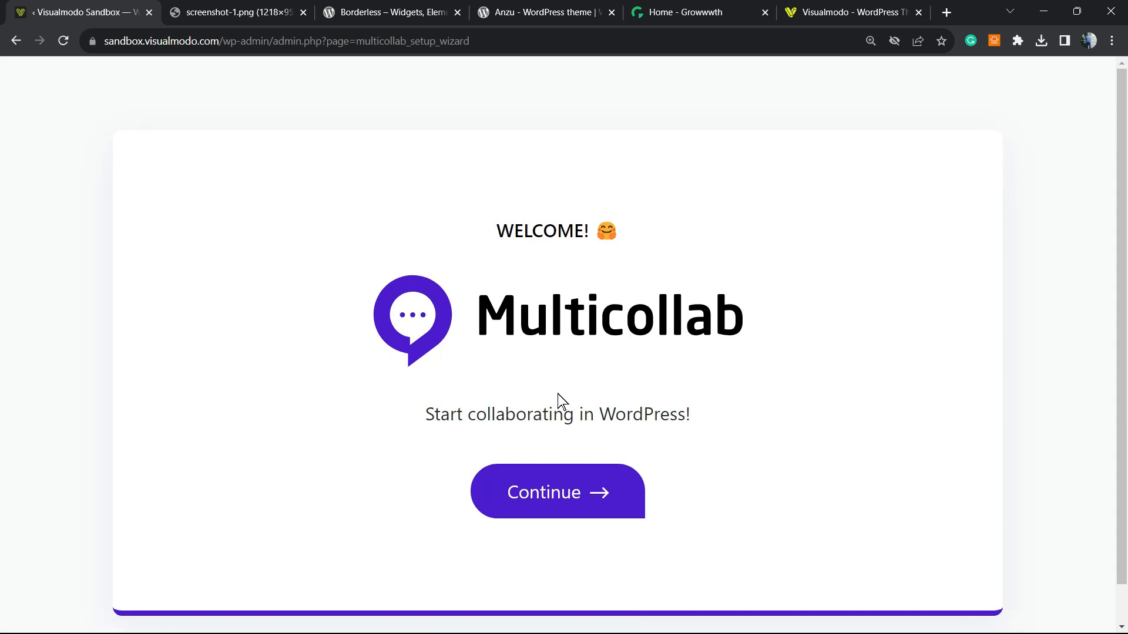
- Complete the Multicollab setup wizard without opting in to update notifications or entering an email address
{"action": "left_click", "coordinate": [526, 480]}
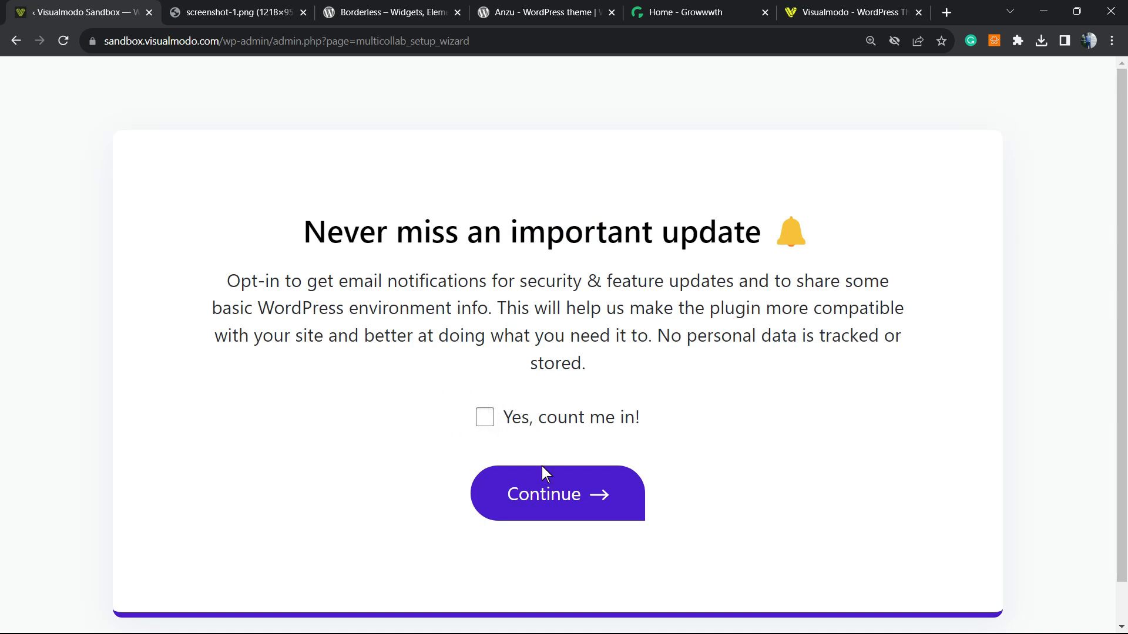
{"action": "left_click", "coordinate": [485, 418]}
{"action": "left_click", "coordinate": [484, 418]}
{"action": "left_click", "coordinate": [531, 478]}
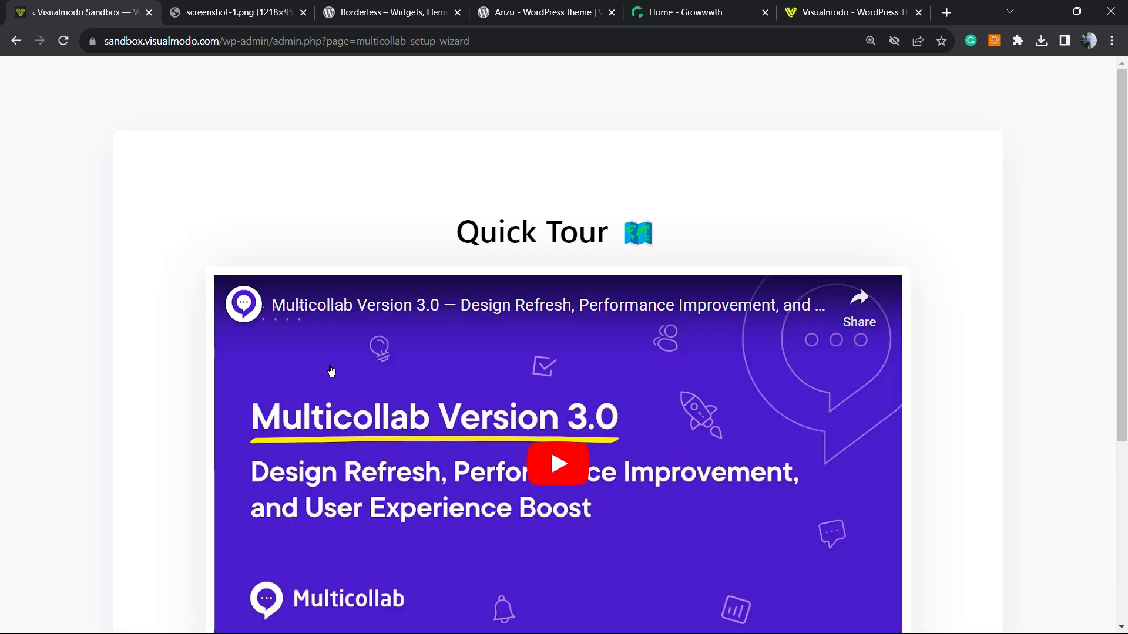
{"action": "scroll", "coordinate": [331, 370], "scroll_direction": "down", "scroll_amount": 5}
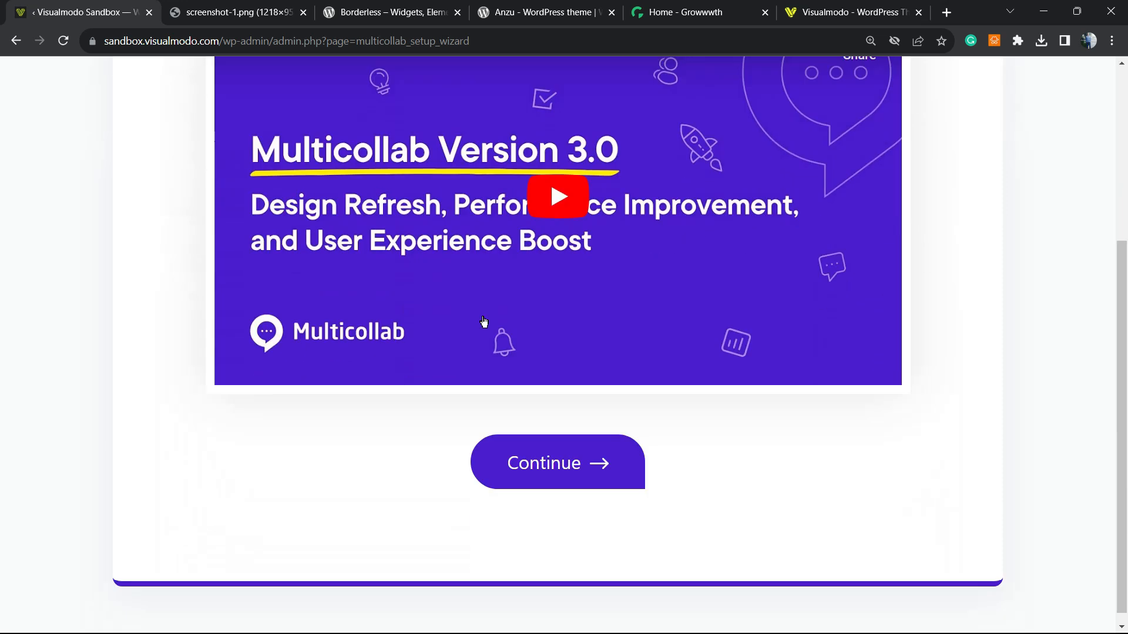
{"action": "left_click", "coordinate": [519, 442]}
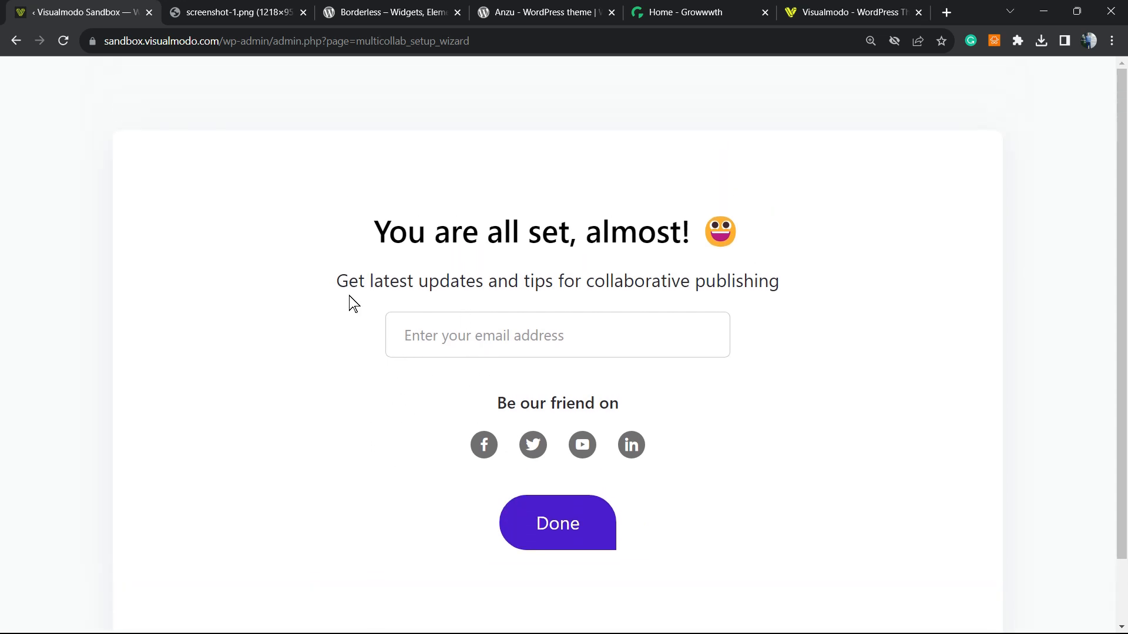
{"action": "triple_click", "coordinate": [378, 280]}
{"action": "left_click", "coordinate": [378, 284]}
{"action": "left_click", "coordinate": [577, 530]}
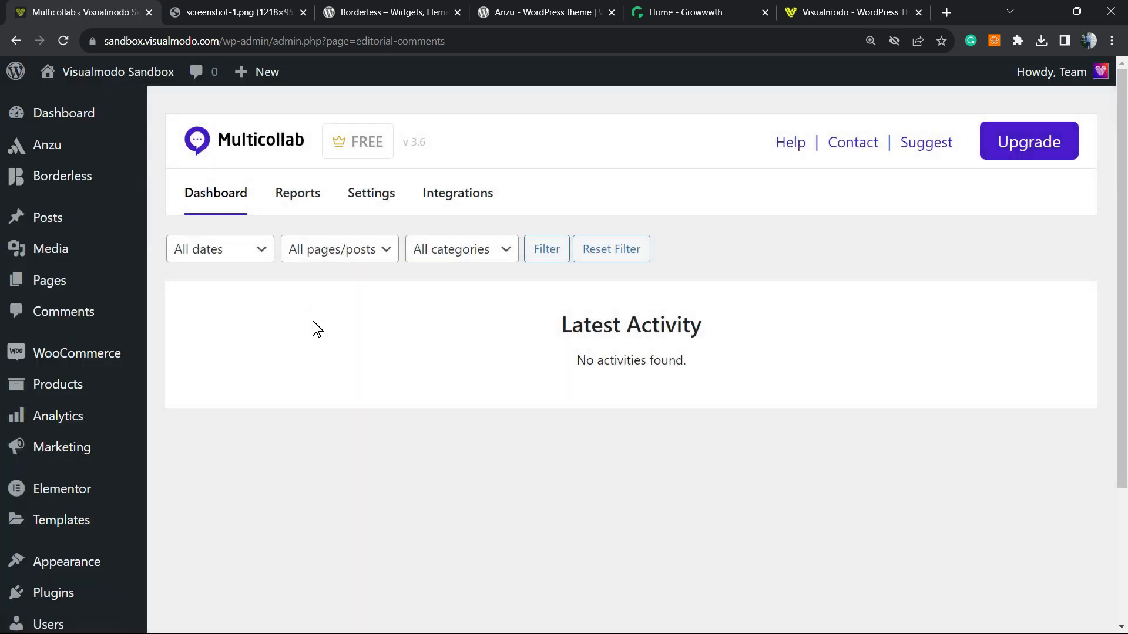
- Review Multicollab's Reports, Integrations and Settings pages, including the general, email notification, publishing and suggestion mode options
{"action": "key", "text": "ctrl+plus"}
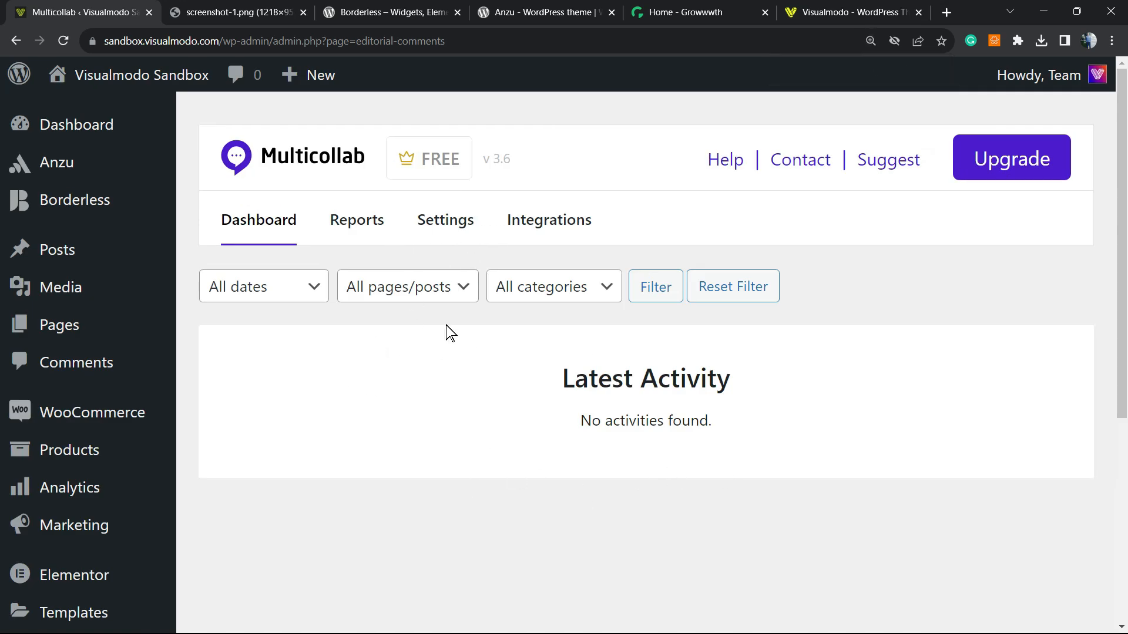
{"action": "left_click", "coordinate": [345, 239]}
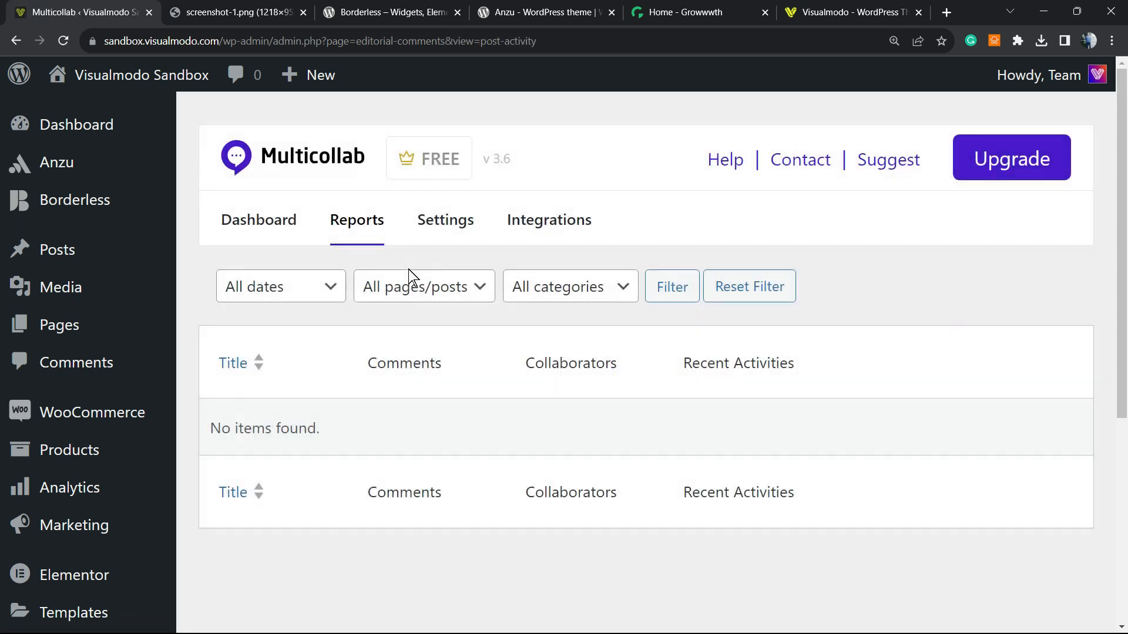
{"action": "left_click", "coordinate": [537, 228]}
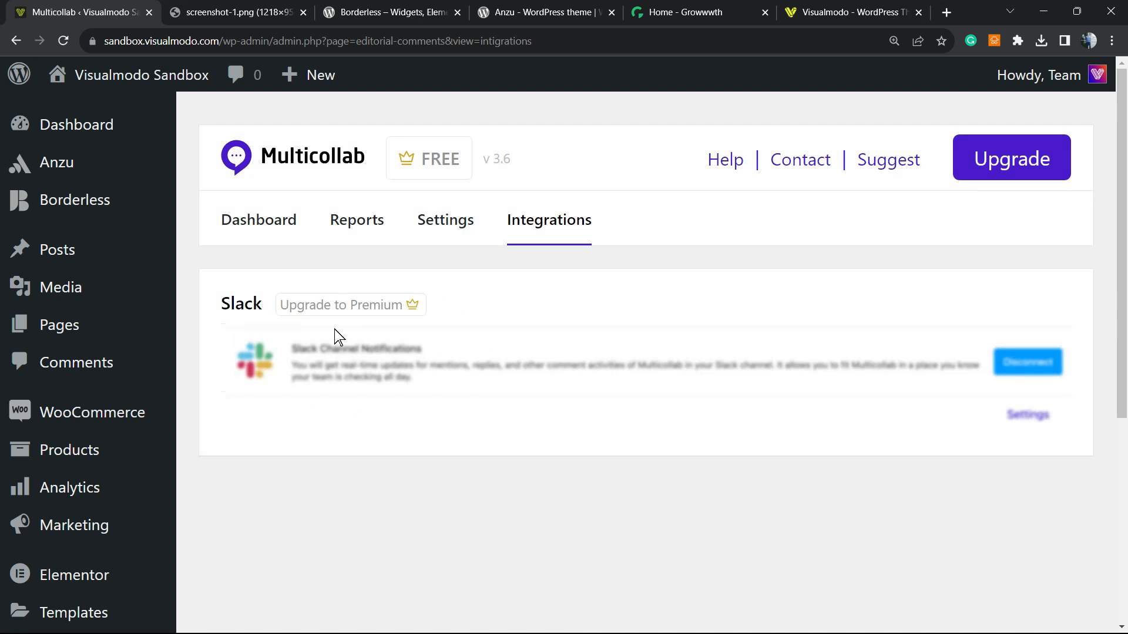
{"action": "left_click", "coordinate": [461, 222]}
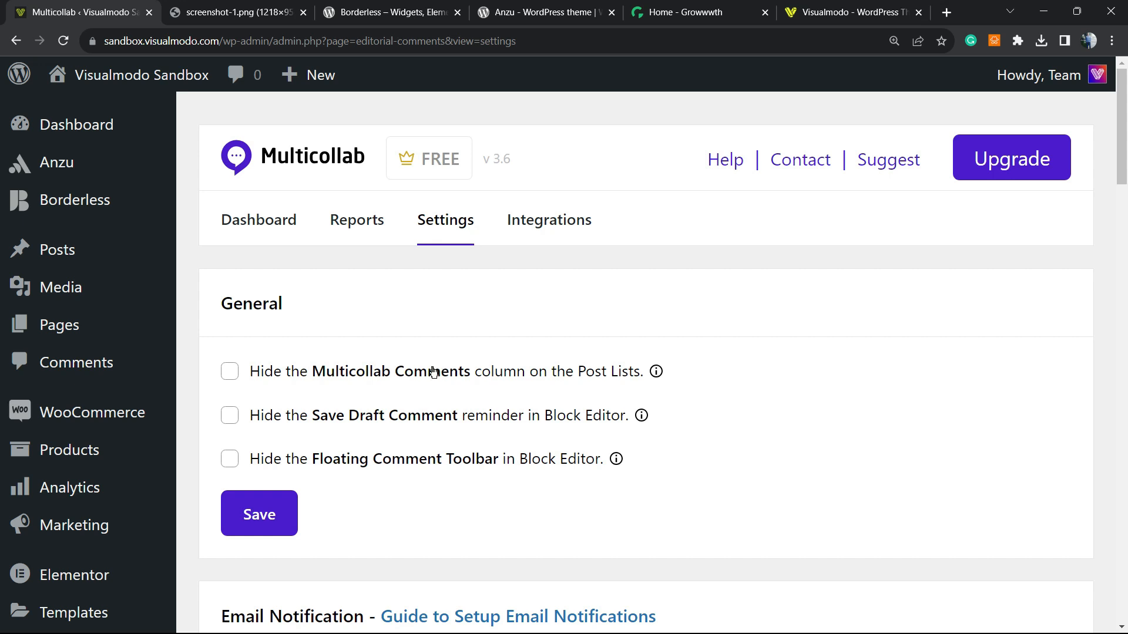
{"action": "scroll", "coordinate": [433, 372], "scroll_direction": "down", "scroll_amount": 5}
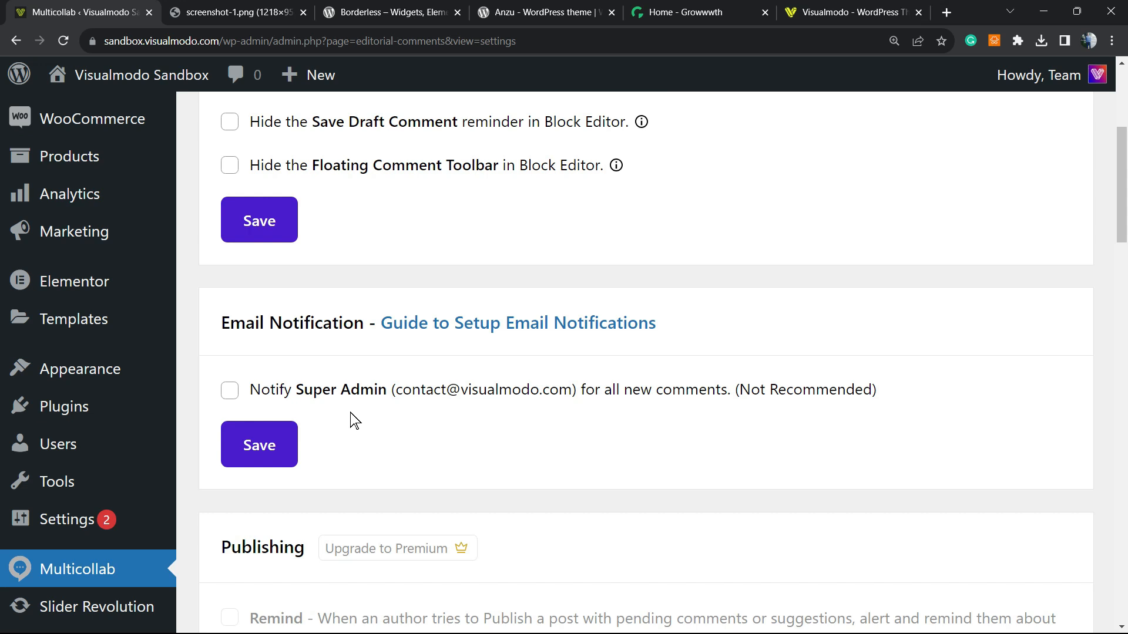
{"action": "scroll", "coordinate": [413, 399], "scroll_direction": "down", "scroll_amount": 5}
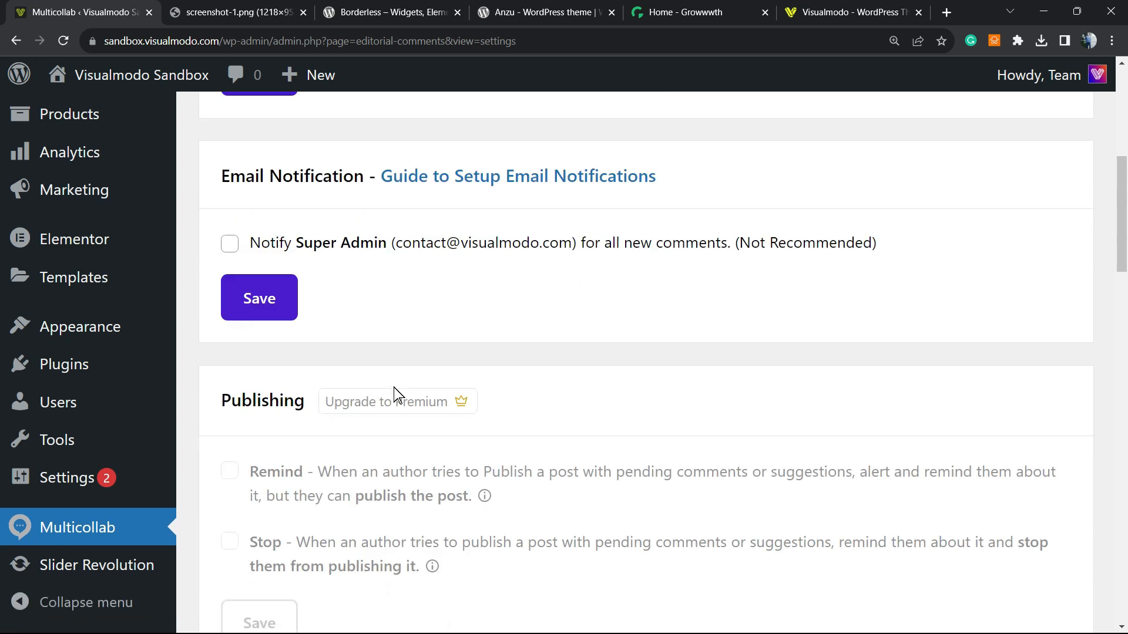
{"action": "scroll", "coordinate": [378, 323], "scroll_direction": "down", "scroll_amount": 15}
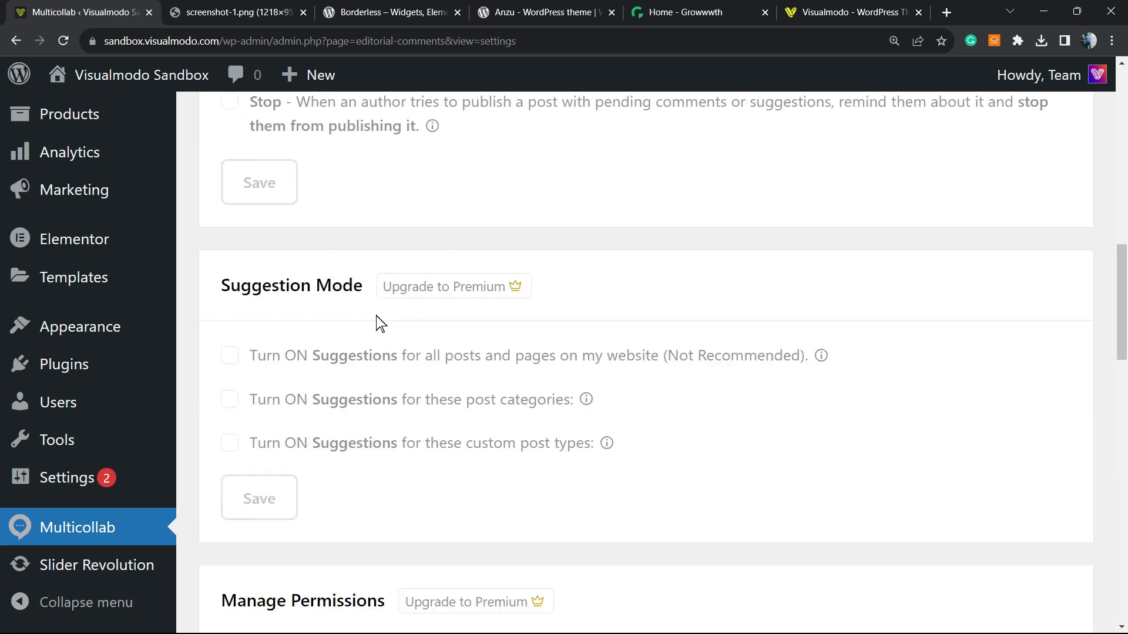
{"action": "scroll", "coordinate": [379, 323], "scroll_direction": "up", "scroll_amount": 7}
{"action": "scroll", "coordinate": [378, 323], "scroll_direction": "up", "scroll_amount": 12}
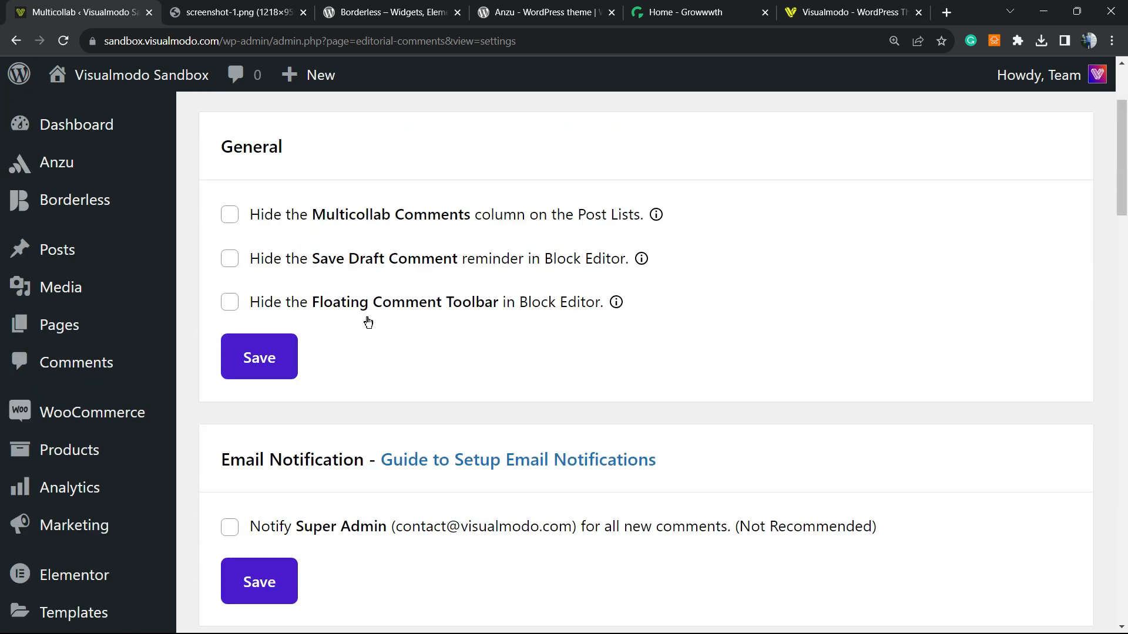
- Open the post "iPhone 14 Pro Review: The Ultimate Smartphone Experience in 2023" for editing from the list of all posts
{"action": "mouse_move", "coordinate": [72, 263]}
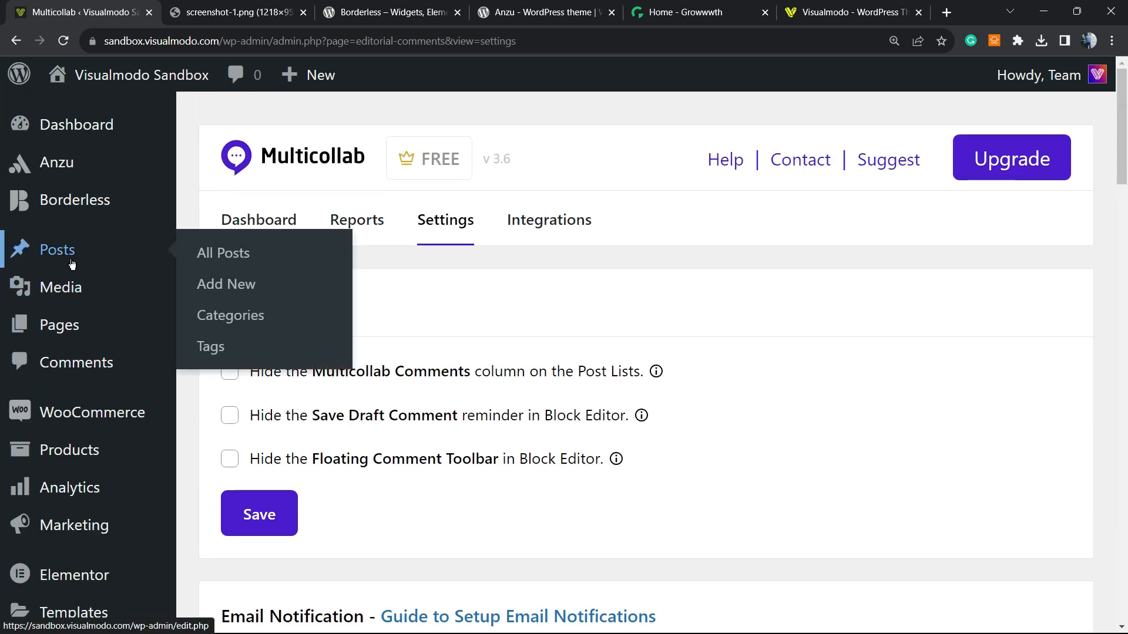
{"action": "scroll", "coordinate": [135, 265], "scroll_direction": "down", "scroll_amount": 8}
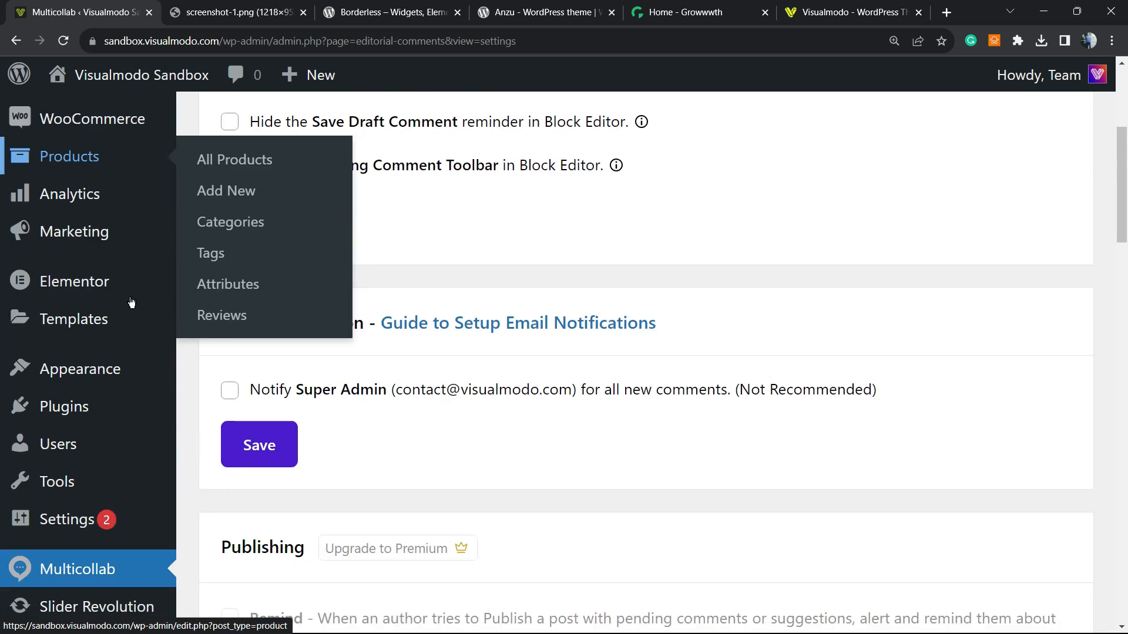
{"action": "scroll", "coordinate": [121, 349], "scroll_direction": "up", "scroll_amount": 8}
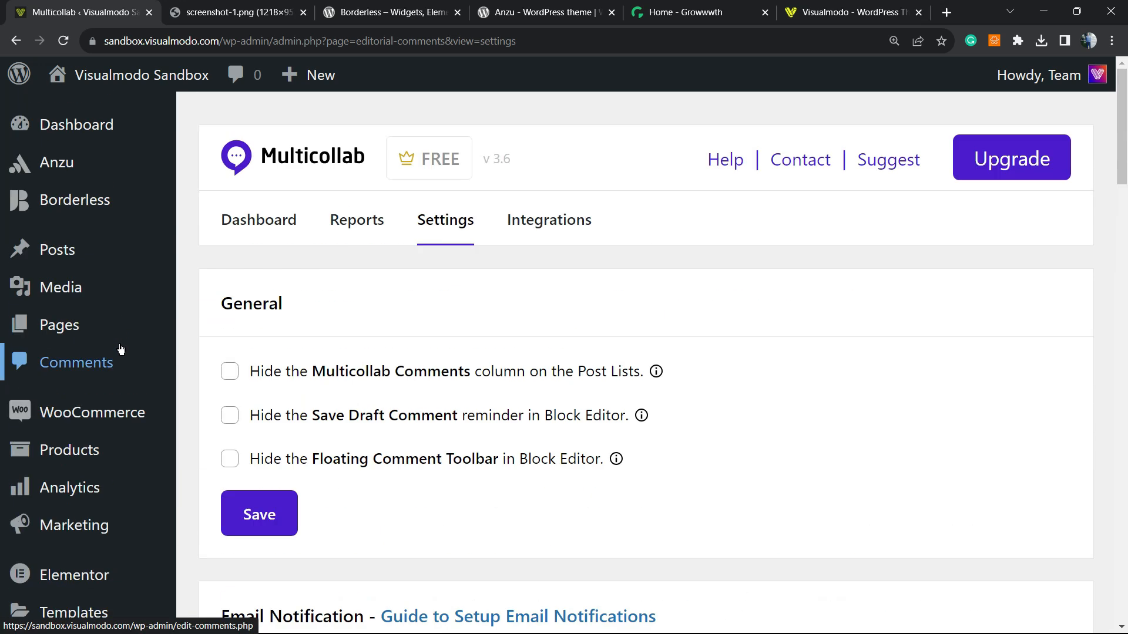
{"action": "left_click", "coordinate": [96, 256]}
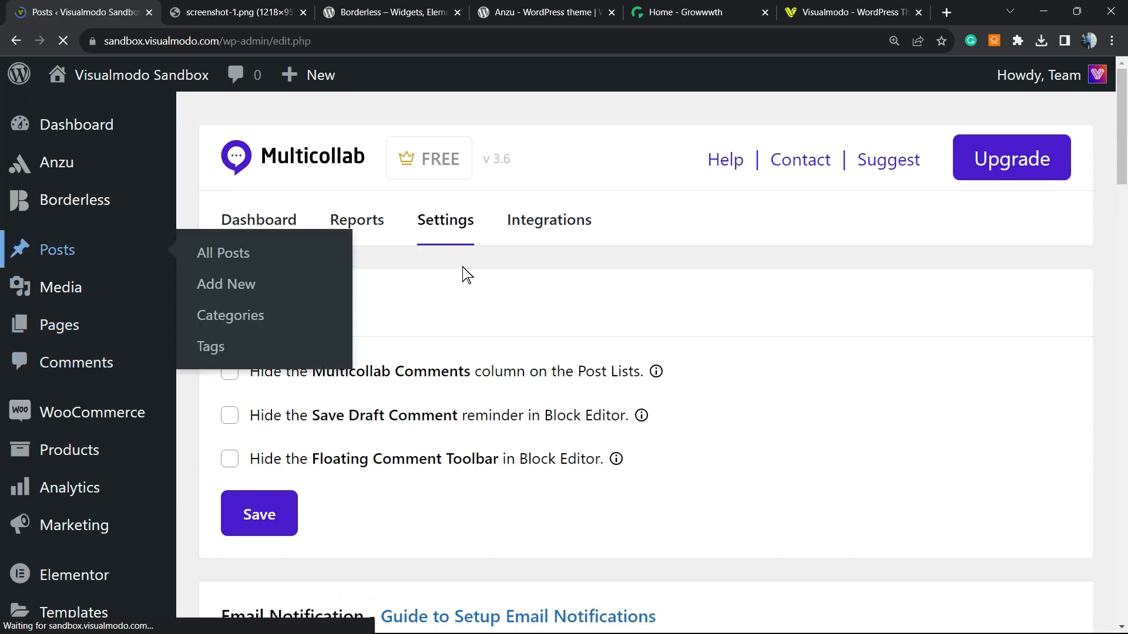
{"action": "scroll", "coordinate": [422, 263], "scroll_direction": "down", "scroll_amount": 2}
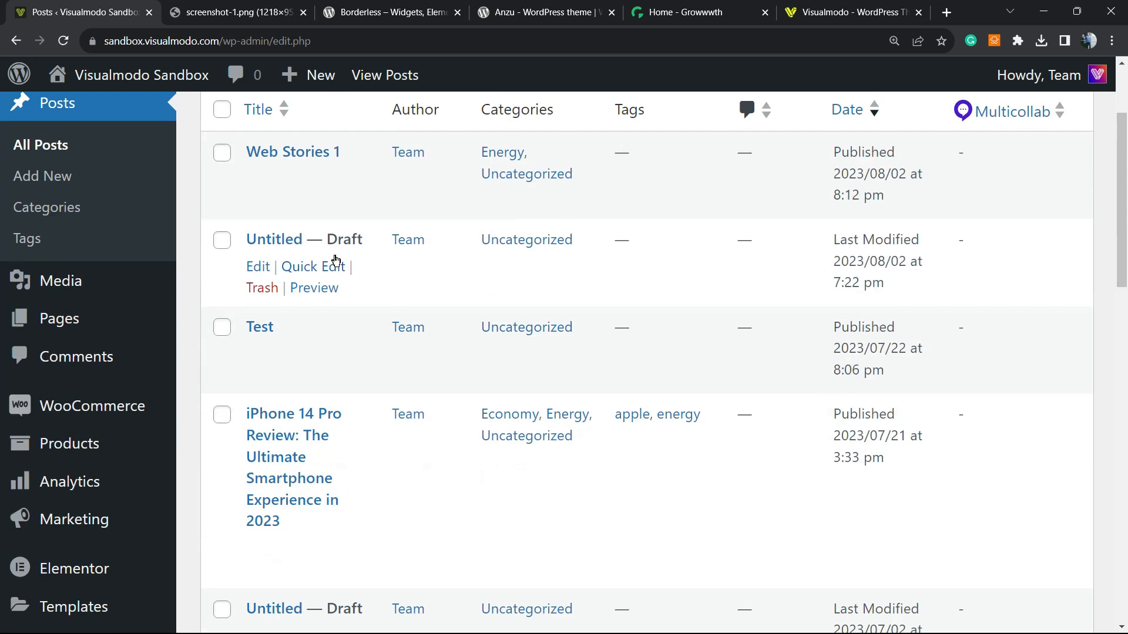
{"action": "left_click", "coordinate": [326, 487]}
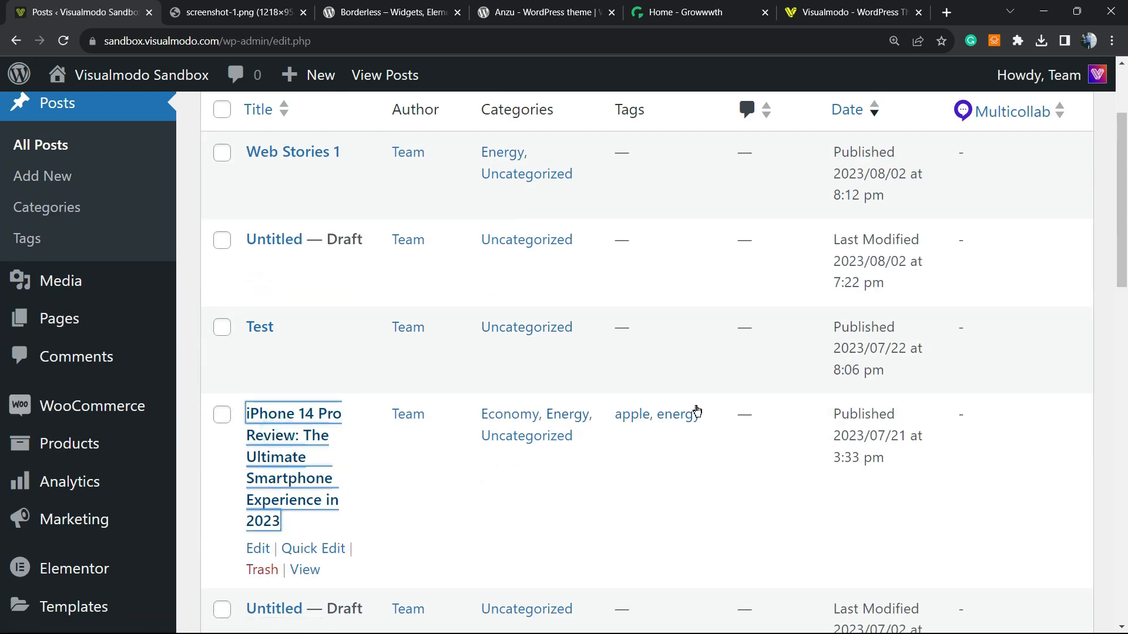
{"action": "scroll", "coordinate": [688, 410], "scroll_direction": "up", "scroll_amount": 2}
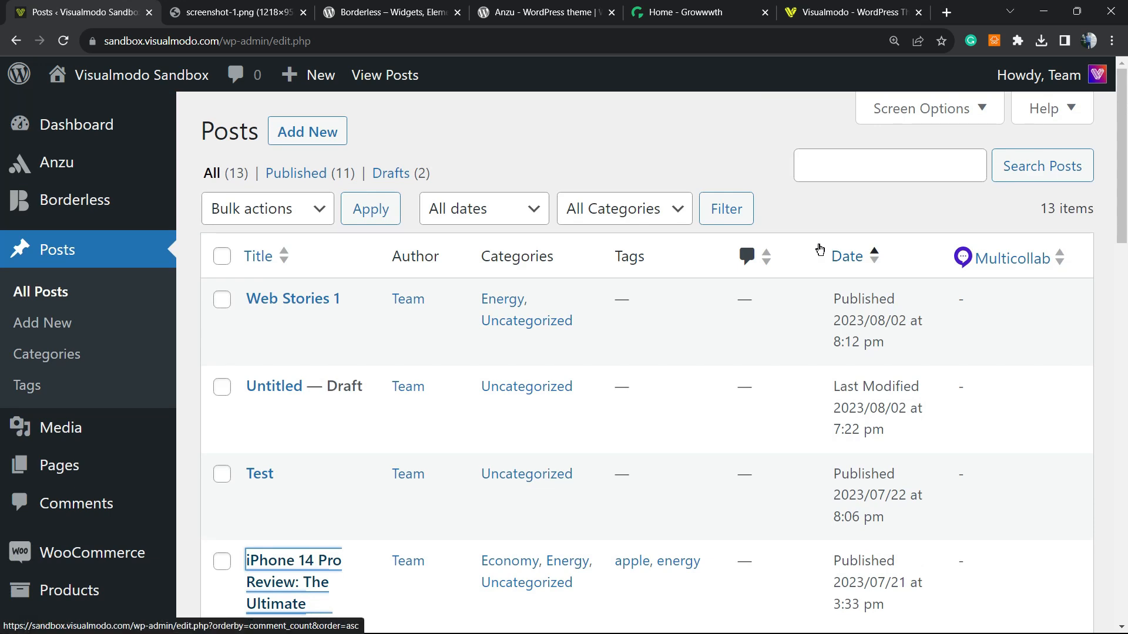
{"action": "scroll", "coordinate": [411, 376], "scroll_direction": "down", "scroll_amount": 4}
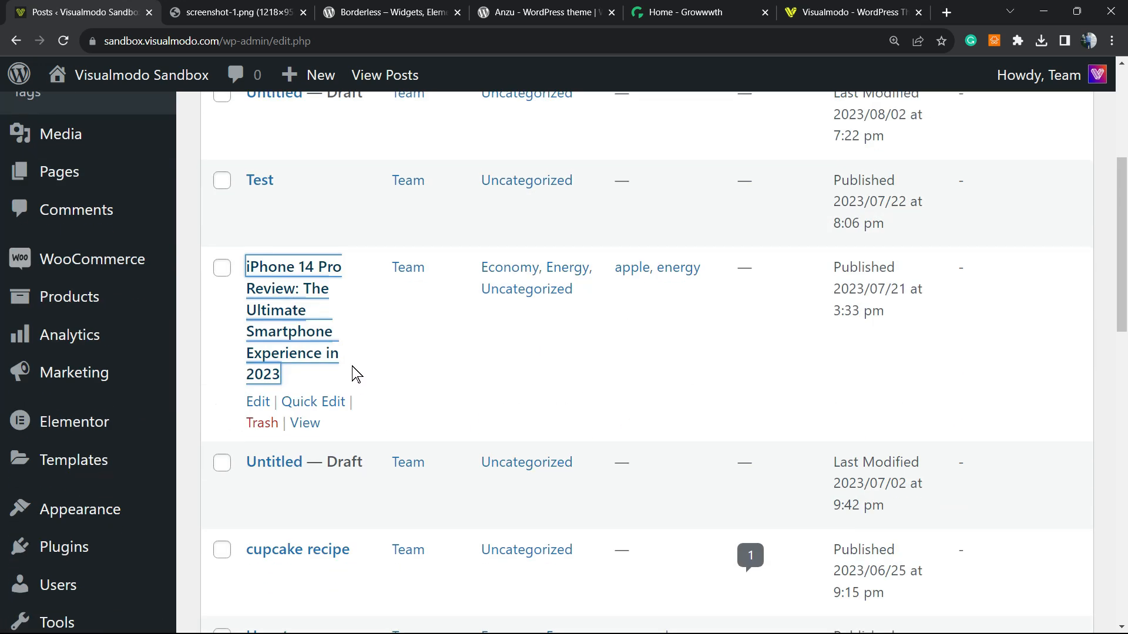
{"action": "left_click", "coordinate": [293, 299]}
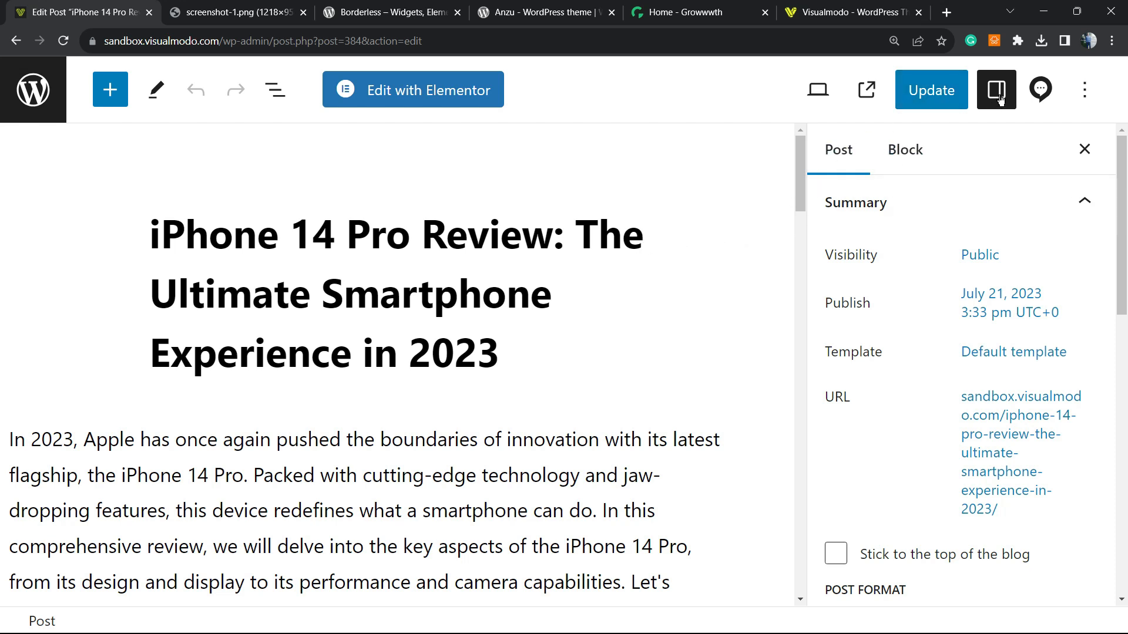
- Look at the post's Multicollab activities and its invite-to-collaborate dialog, and close the dialog without adding anyone
{"action": "left_click", "coordinate": [1029, 90]}
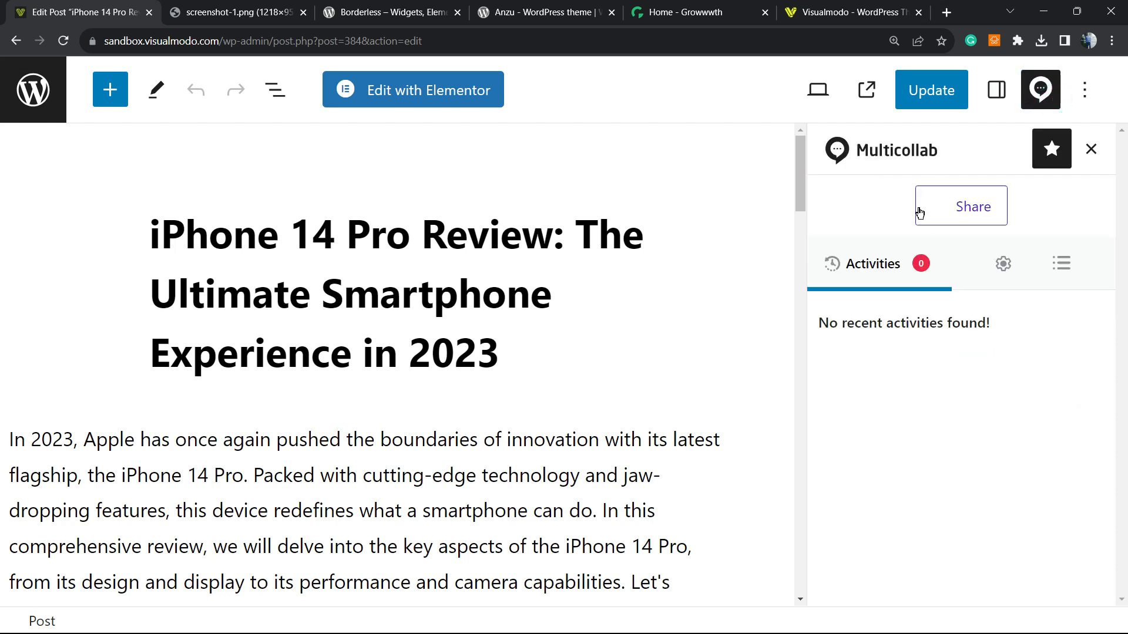
{"action": "left_click", "coordinate": [962, 207]}
{"action": "left_click", "coordinate": [428, 303]}
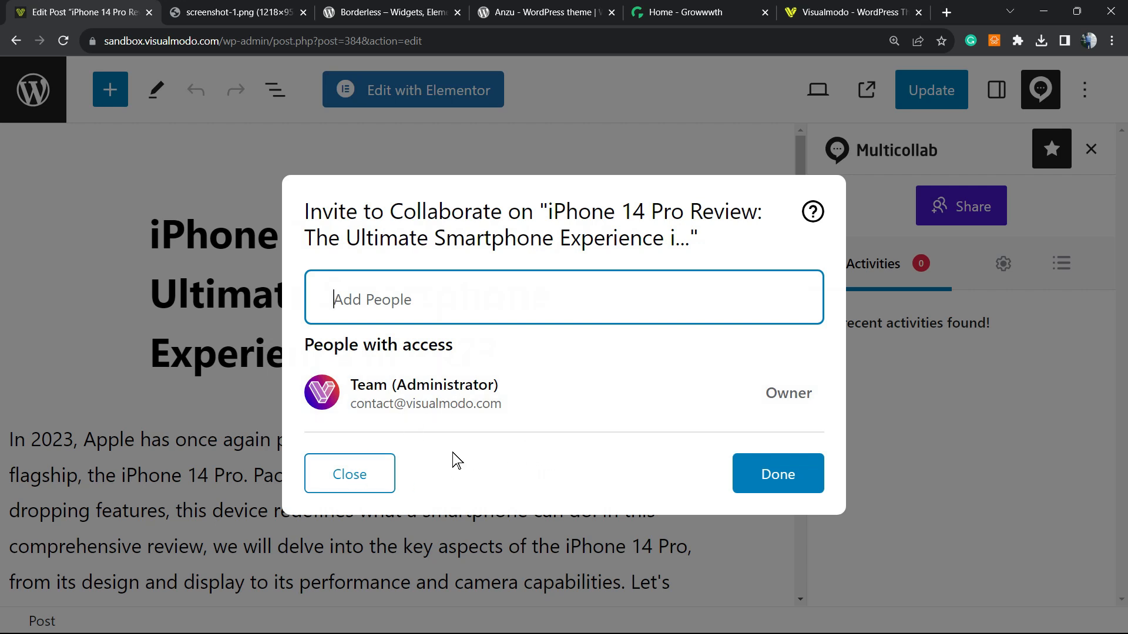
{"action": "left_click", "coordinate": [347, 490]}
- Add the inline comment "Check it out" to the text from "cutting-edge 5nm technology" through the end of the A15 Bionic paragraph
{"action": "scroll", "coordinate": [460, 332], "scroll_direction": "down", "scroll_amount": 5}
{"action": "left_click", "coordinate": [460, 333]}
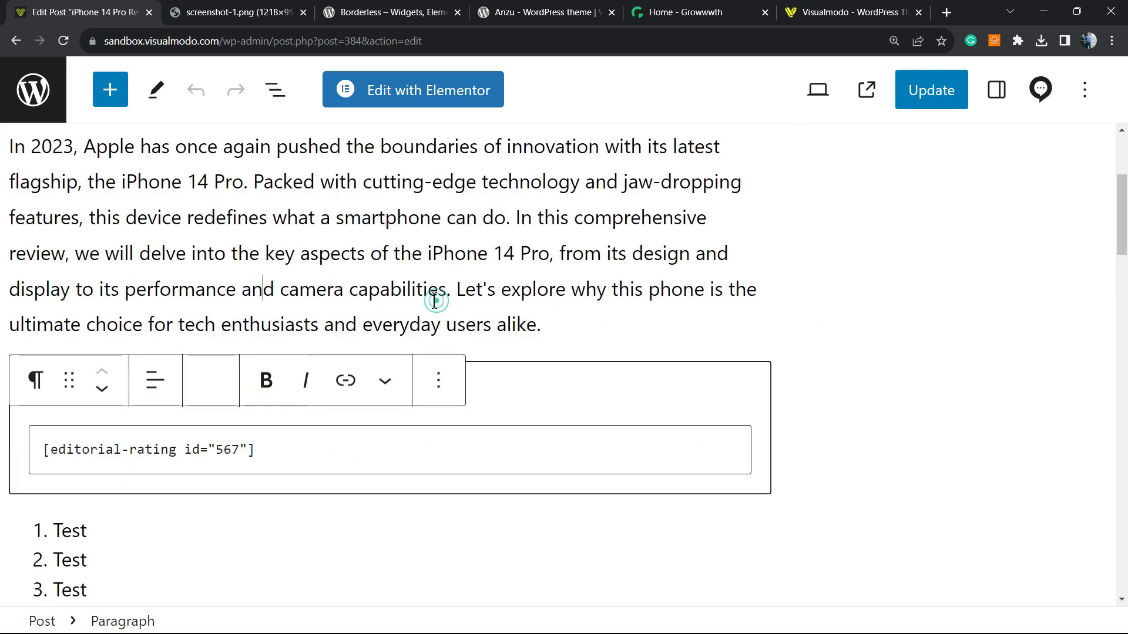
{"action": "triple_click", "coordinate": [387, 225]}
{"action": "scroll", "coordinate": [555, 271], "scroll_direction": "down", "scroll_amount": 10}
{"action": "left_click", "coordinate": [360, 325]}
{"action": "left_click_drag", "start_coordinate": [203, 288], "coordinate": [839, 364]}
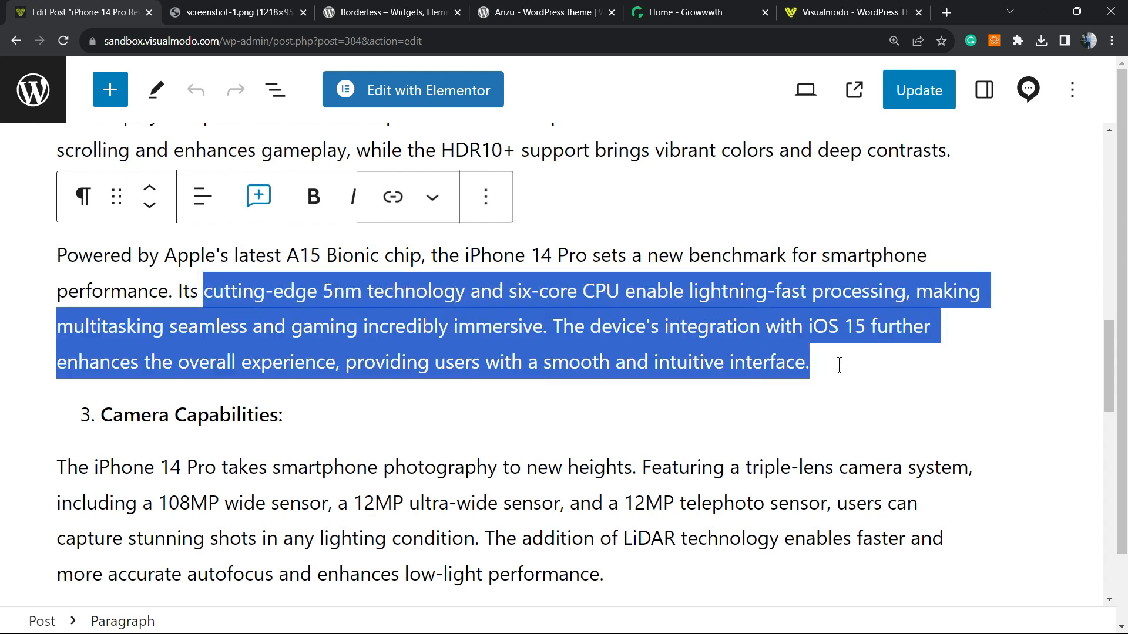
{"action": "left_click", "coordinate": [254, 198]}
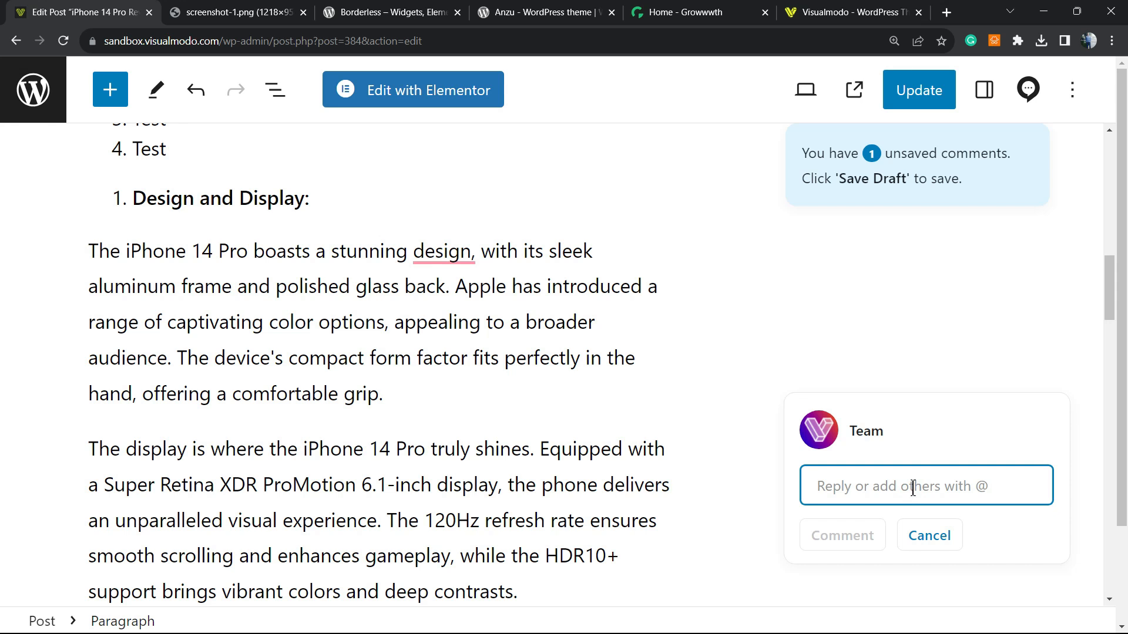
{"action": "type", "text": "Check it out"}
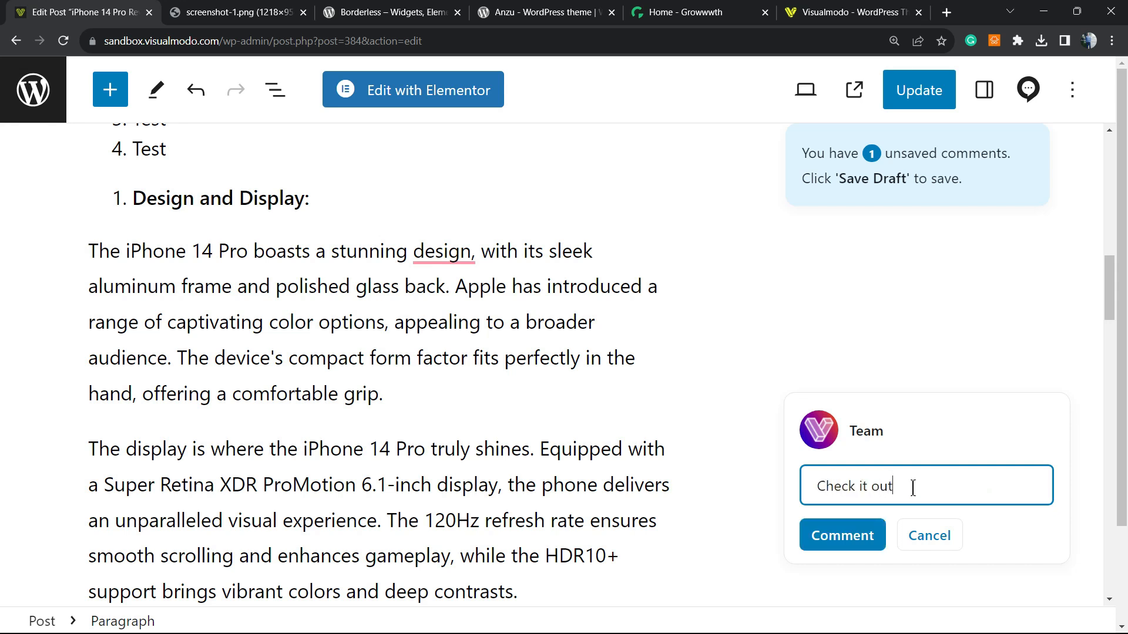
{"action": "left_click", "coordinate": [840, 535]}
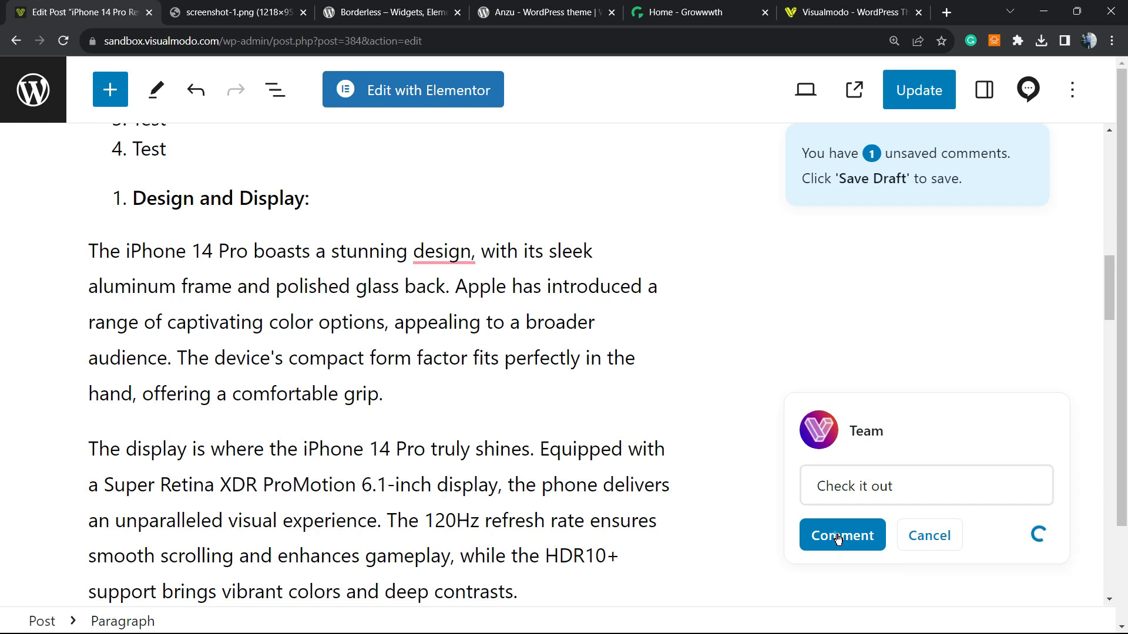
- Examine the highlighted A15 Bionic passage with its "Check it out" comment thread, along with the rest of the post
{"action": "scroll", "coordinate": [822, 317], "scroll_direction": "down", "scroll_amount": 5}
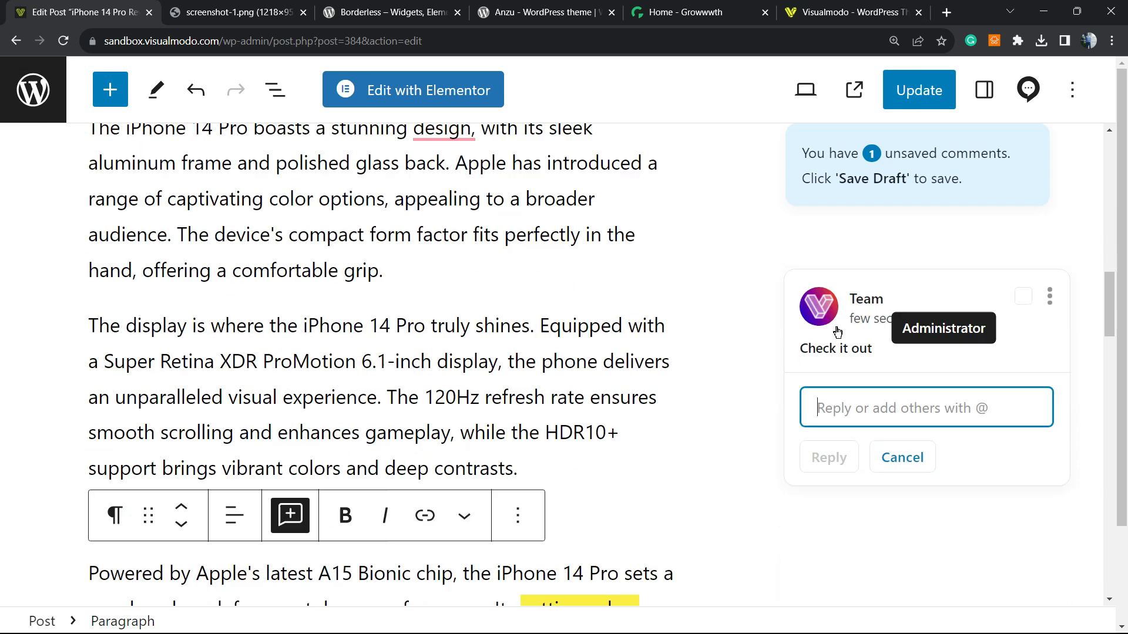
{"action": "scroll", "coordinate": [586, 384], "scroll_direction": "down", "scroll_amount": 3}
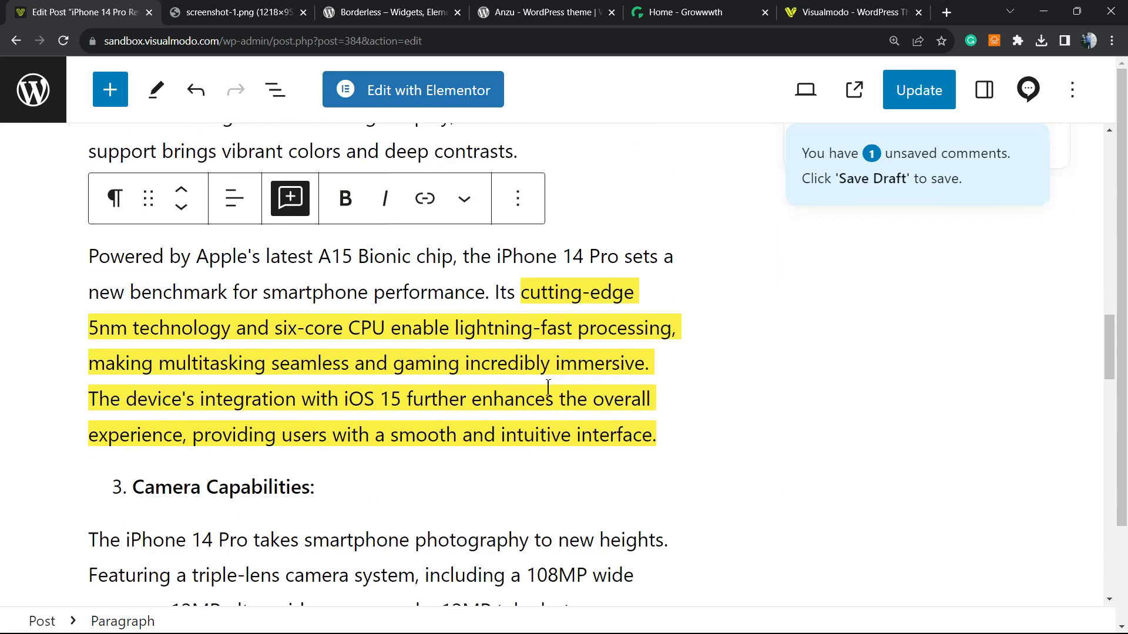
{"action": "scroll", "coordinate": [452, 376], "scroll_direction": "up", "scroll_amount": 3}
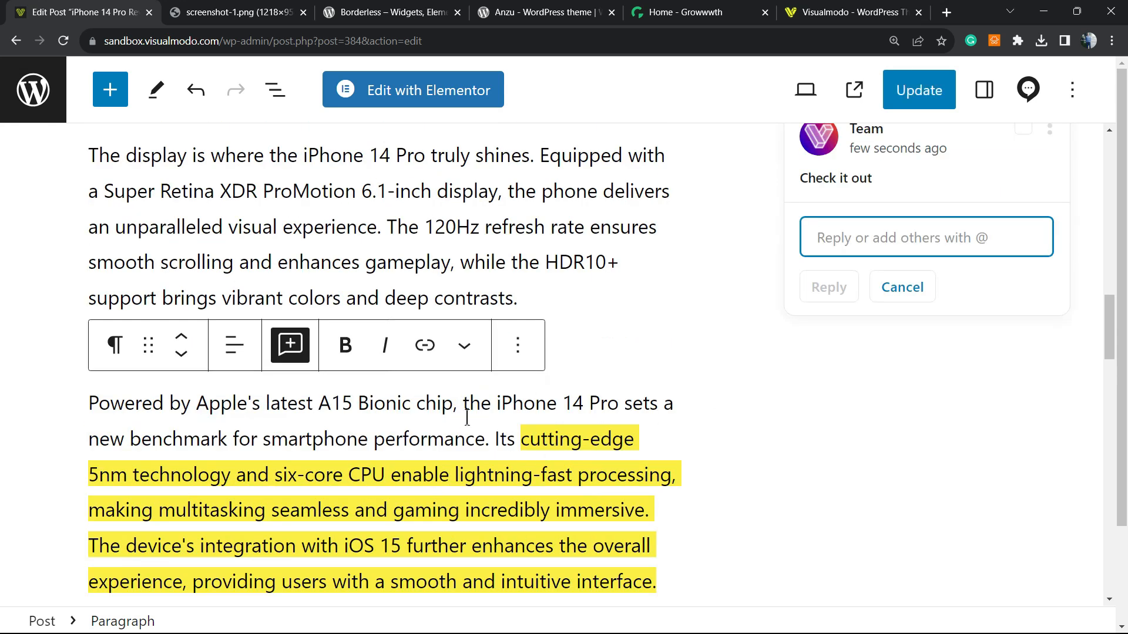
{"action": "scroll", "coordinate": [863, 418], "scroll_direction": "up", "scroll_amount": 5}
{"action": "scroll", "coordinate": [959, 375], "scroll_direction": "down", "scroll_amount": 20}
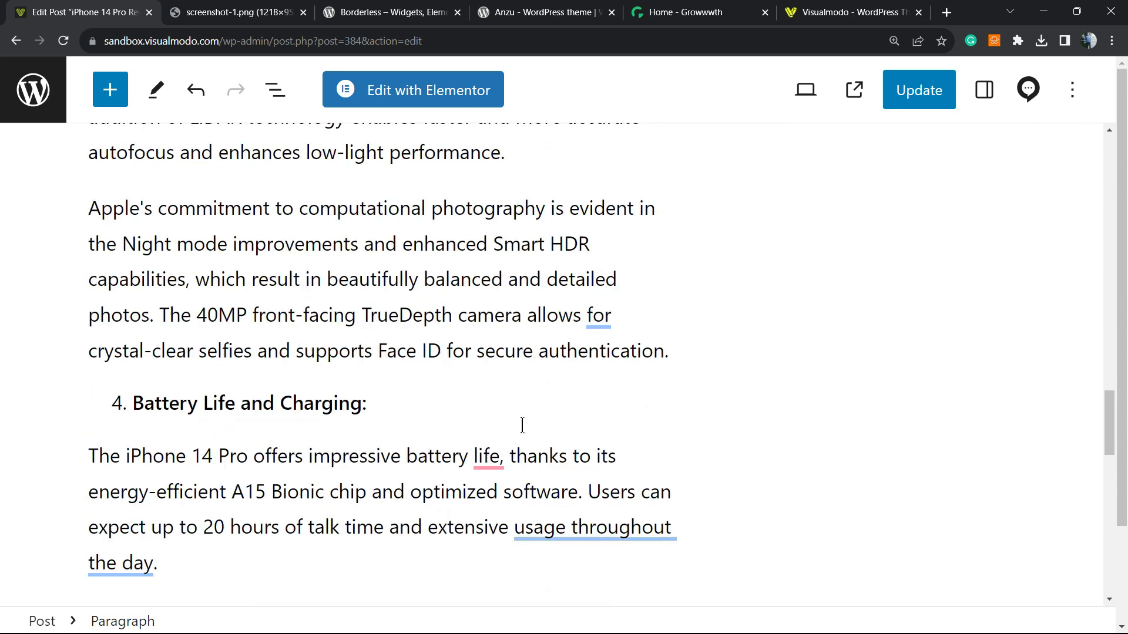
{"action": "scroll", "coordinate": [511, 433], "scroll_direction": "down", "scroll_amount": 5}
{"action": "scroll", "coordinate": [505, 435], "scroll_direction": "up", "scroll_amount": 20}
{"action": "scroll", "coordinate": [484, 435], "scroll_direction": "down", "scroll_amount": 5}
{"action": "scroll", "coordinate": [479, 436], "scroll_direction": "up", "scroll_amount": 15}
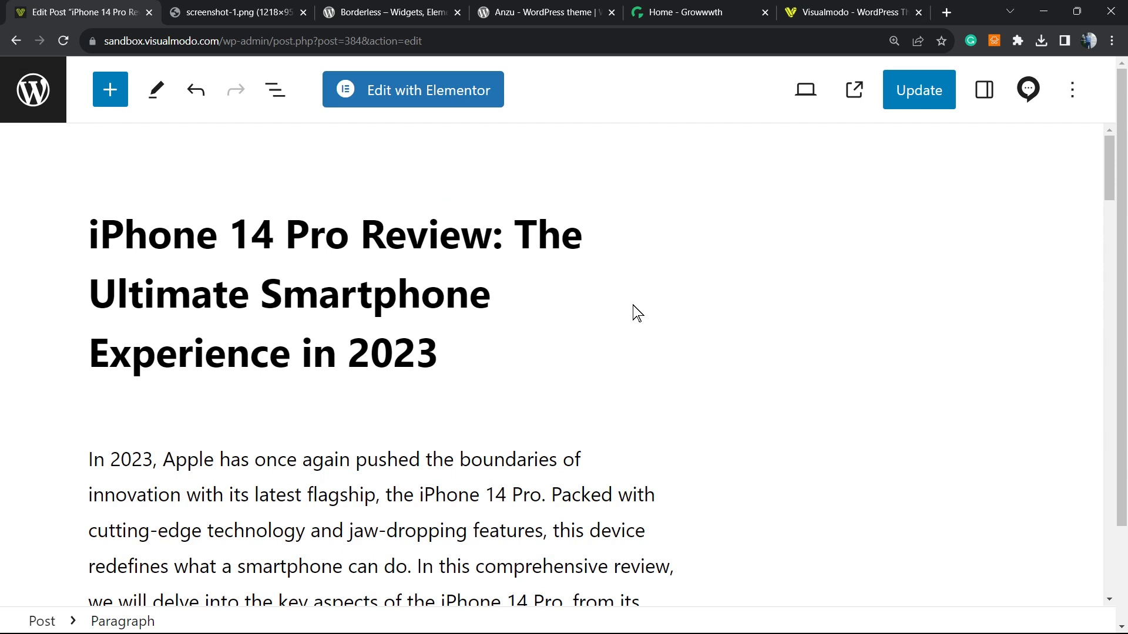
{"action": "scroll", "coordinate": [622, 317], "scroll_direction": "down", "scroll_amount": 15}
{"action": "scroll", "coordinate": [723, 282], "scroll_direction": "down", "scroll_amount": 9}
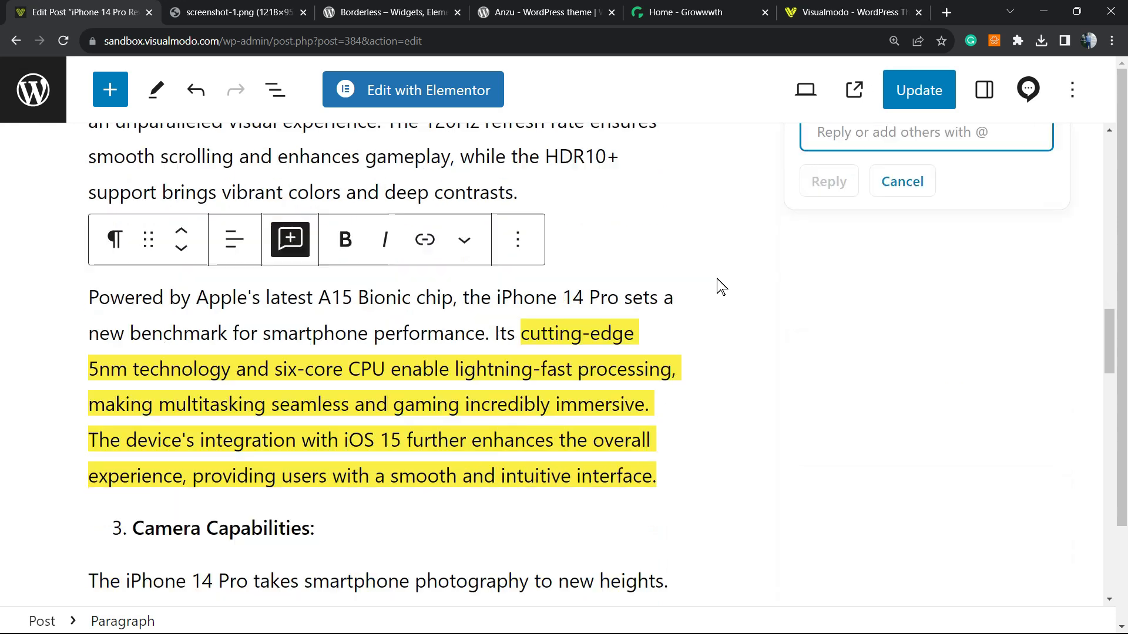
{"action": "scroll", "coordinate": [582, 314], "scroll_direction": "up", "scroll_amount": 5}
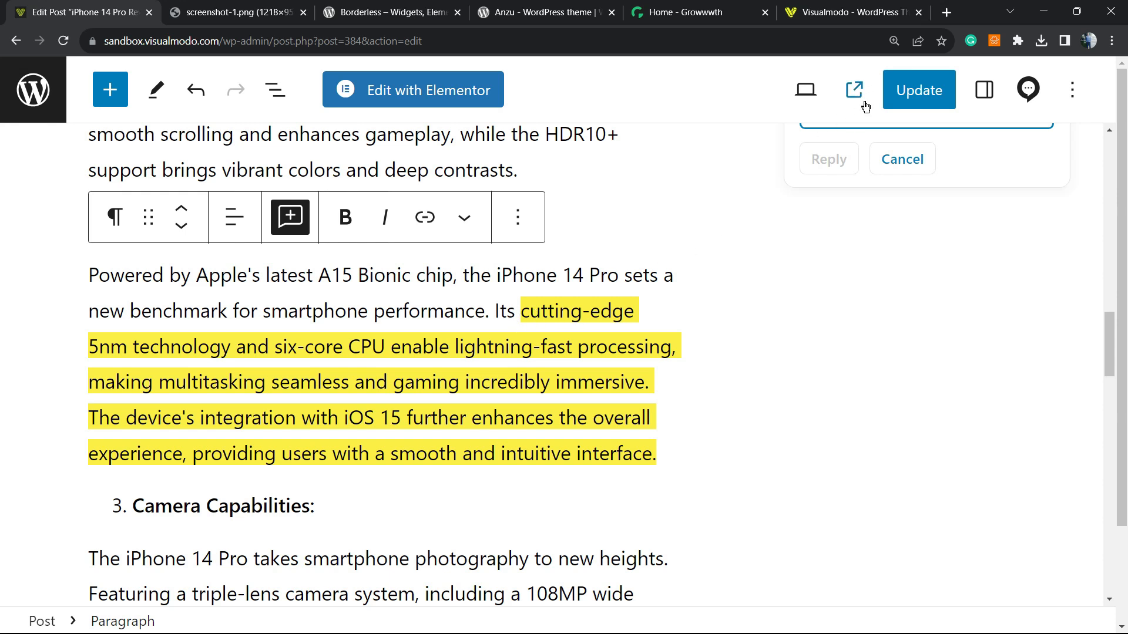
- Update the post to save the new inline comment
{"action": "left_click", "coordinate": [905, 91]}
{"action": "scroll", "coordinate": [650, 317], "scroll_direction": "up", "scroll_amount": 7}
{"action": "scroll", "coordinate": [796, 349], "scroll_direction": "down", "scroll_amount": 2}
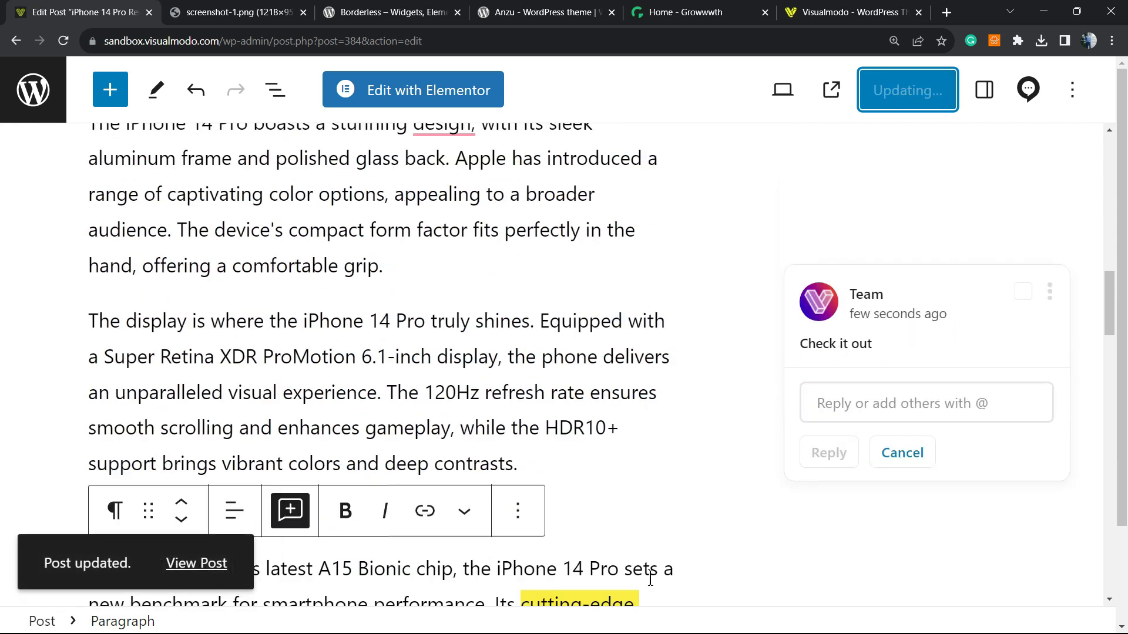
{"action": "scroll", "coordinate": [742, 474], "scroll_direction": "up", "scroll_amount": 10}
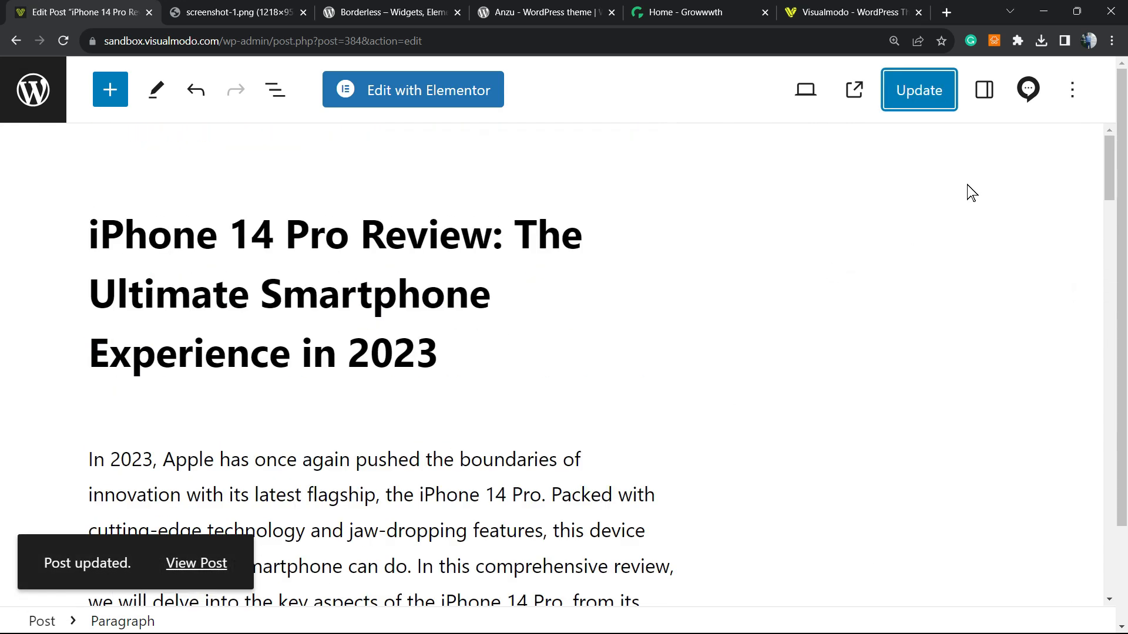
- Open the post's Multicollab activities and compare the listed activity with the comment thread beside the highlighted text
{"action": "left_click", "coordinate": [1027, 90]}
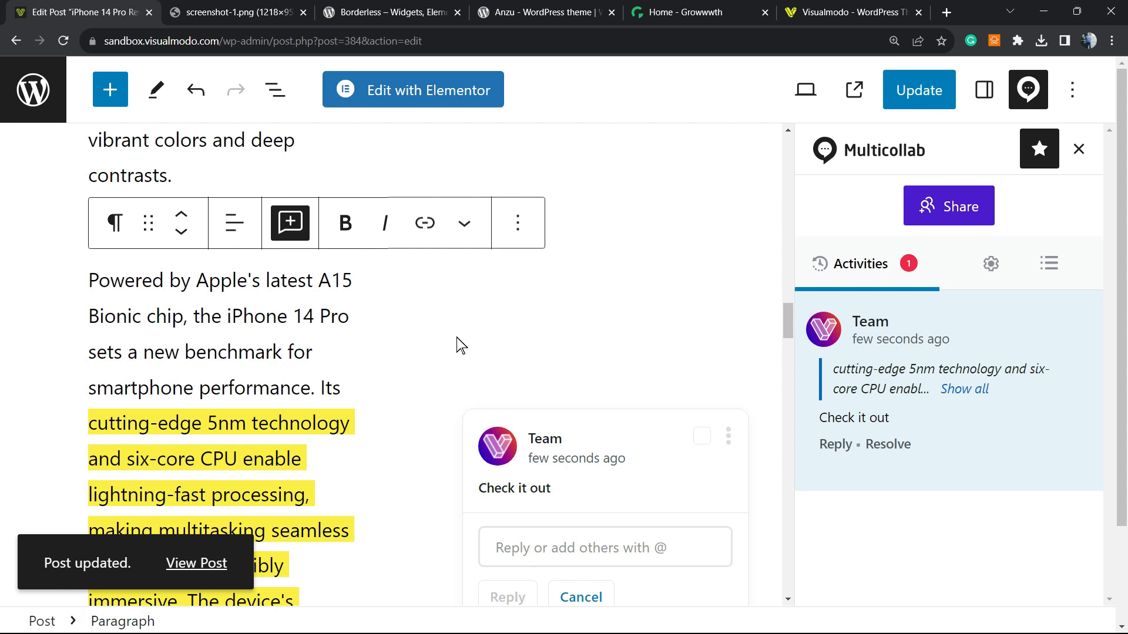
{"action": "scroll", "coordinate": [435, 311], "scroll_direction": "down", "scroll_amount": 3}
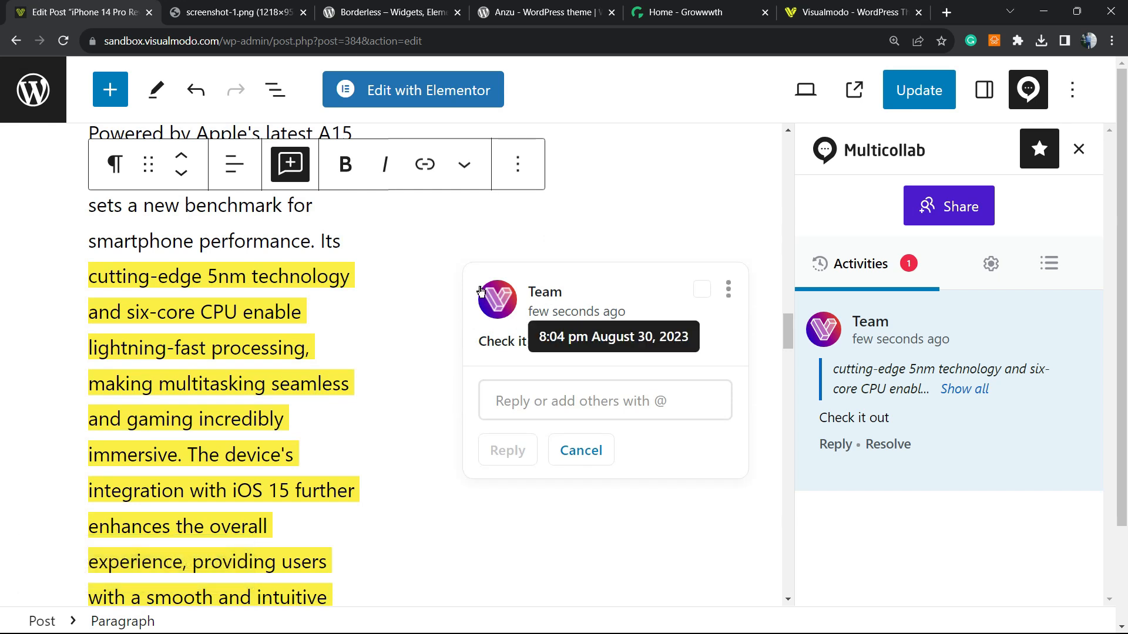
{"action": "scroll", "coordinate": [200, 233], "scroll_direction": "up", "scroll_amount": 3}
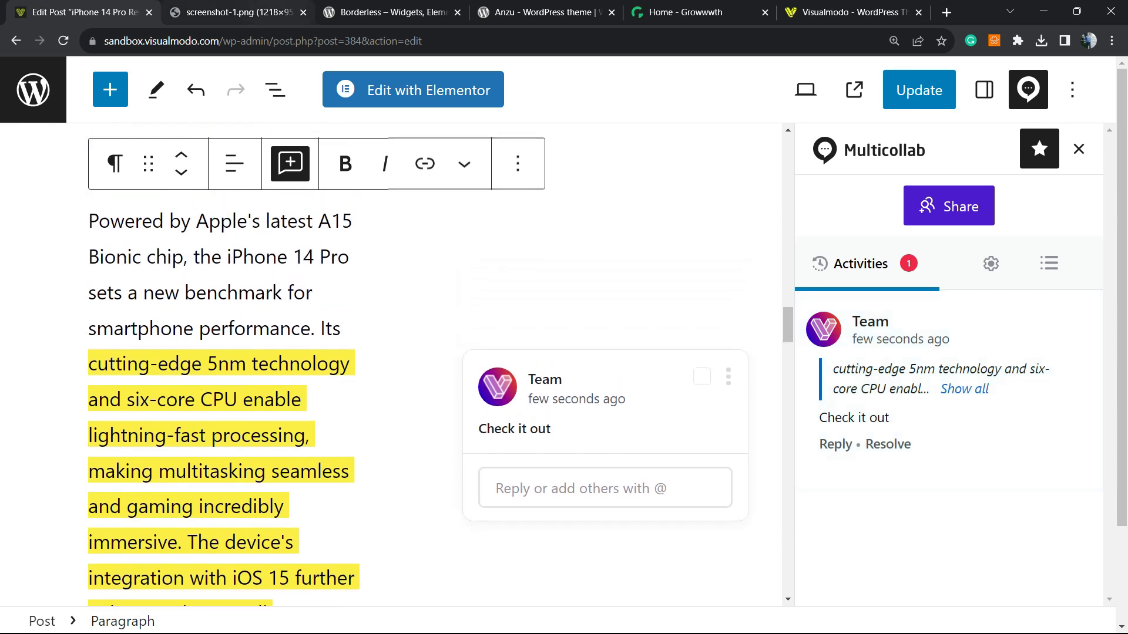
- Look at the plugin's Inline Comment screenshot and the WordPress.org pages of the Borderless plugin and the Anzu theme
{"action": "left_click", "coordinate": [240, 12]}
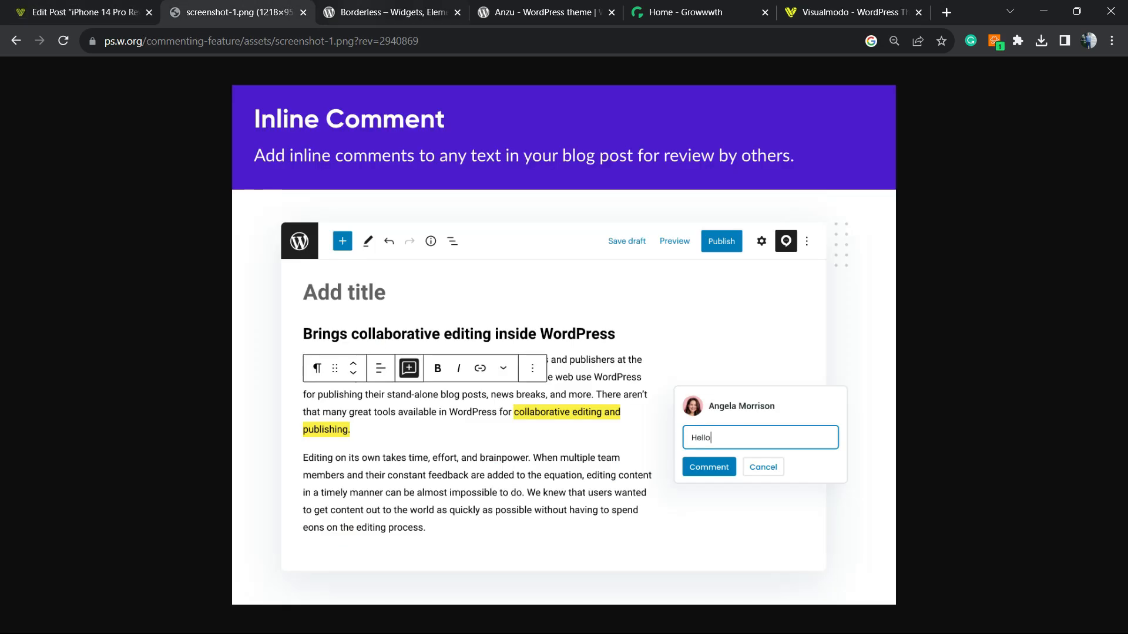
{"action": "left_click", "coordinate": [391, 12]}
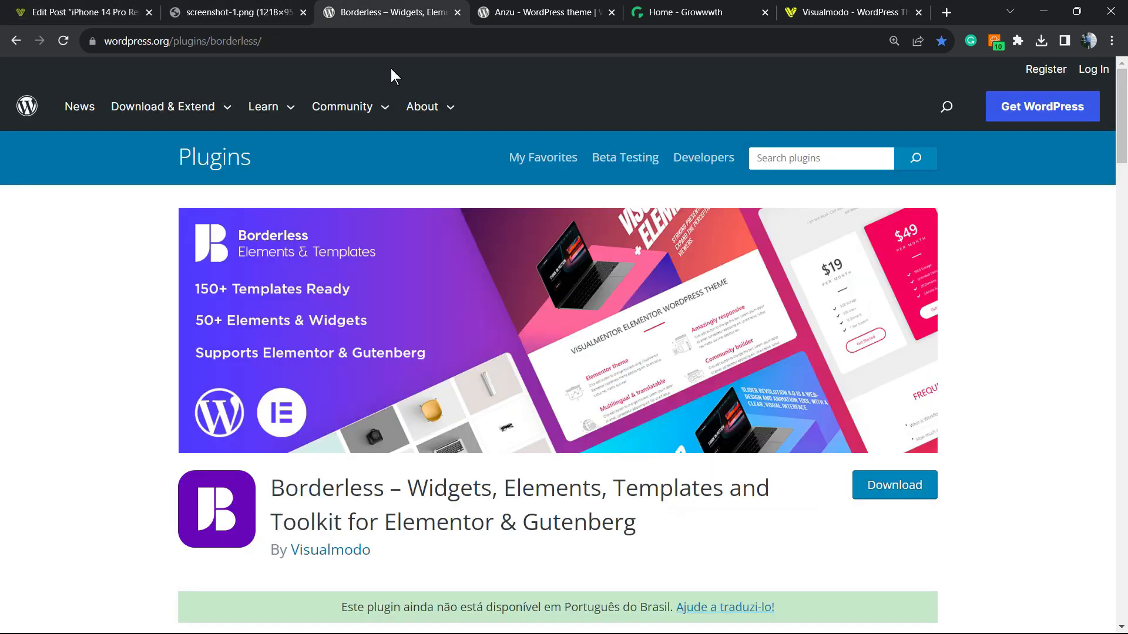
{"action": "double_click", "coordinate": [415, 493]}
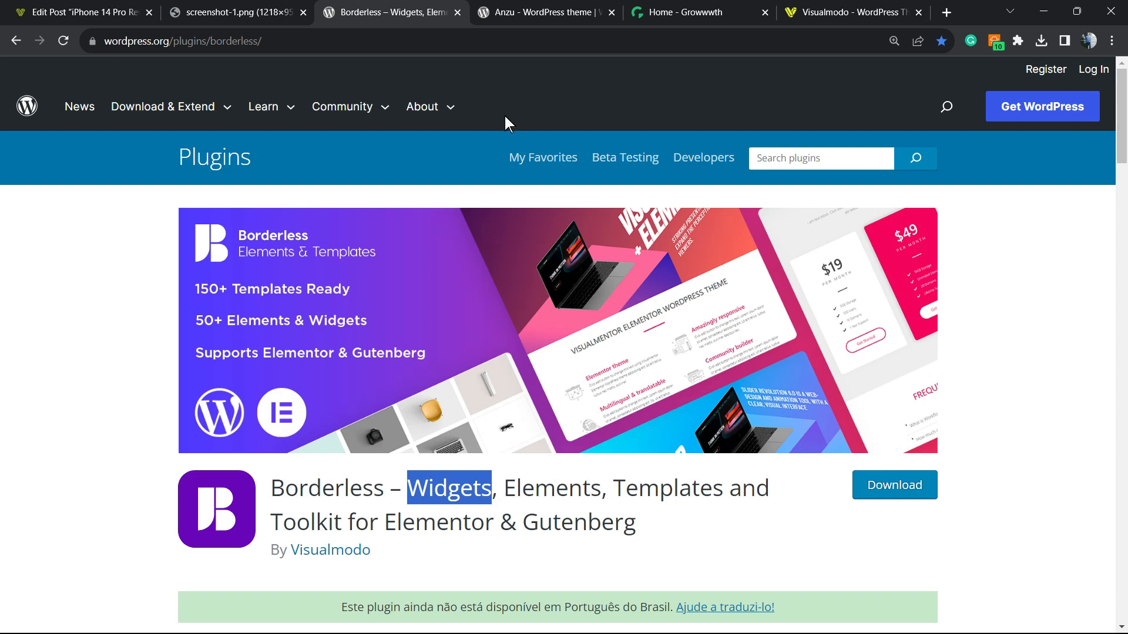
{"action": "left_click", "coordinate": [517, 13]}
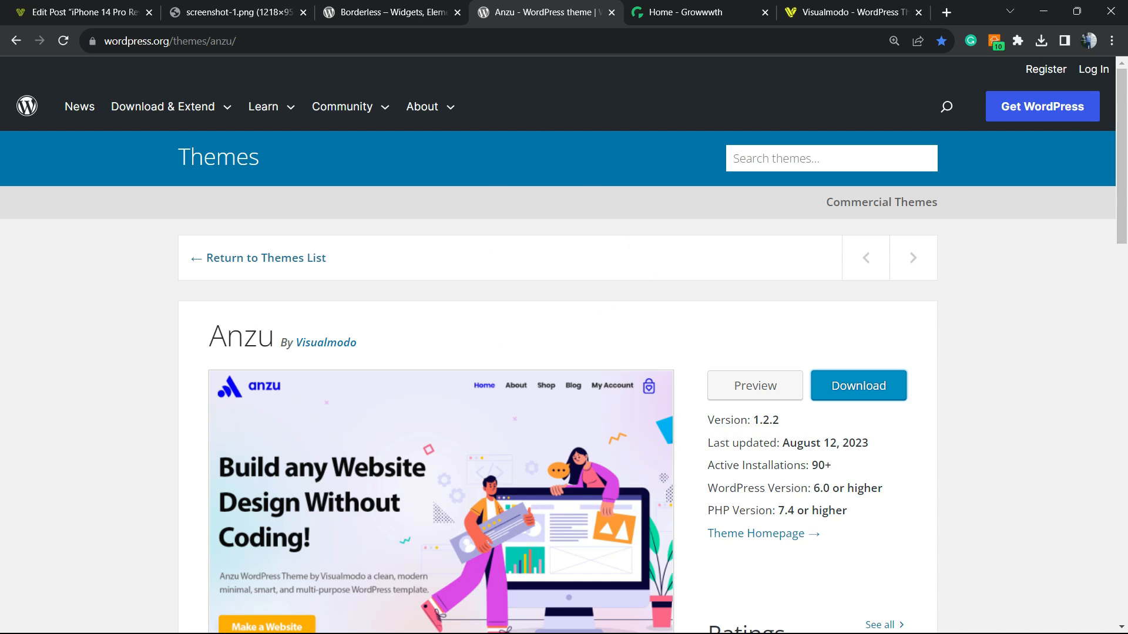
- Switch to the Growwwth home page and look through its list of guest posting sites
{"action": "key", "text": "ctrl+Tab"}
{"action": "scroll", "coordinate": [582, 212], "scroll_direction": "down", "scroll_amount": 10}
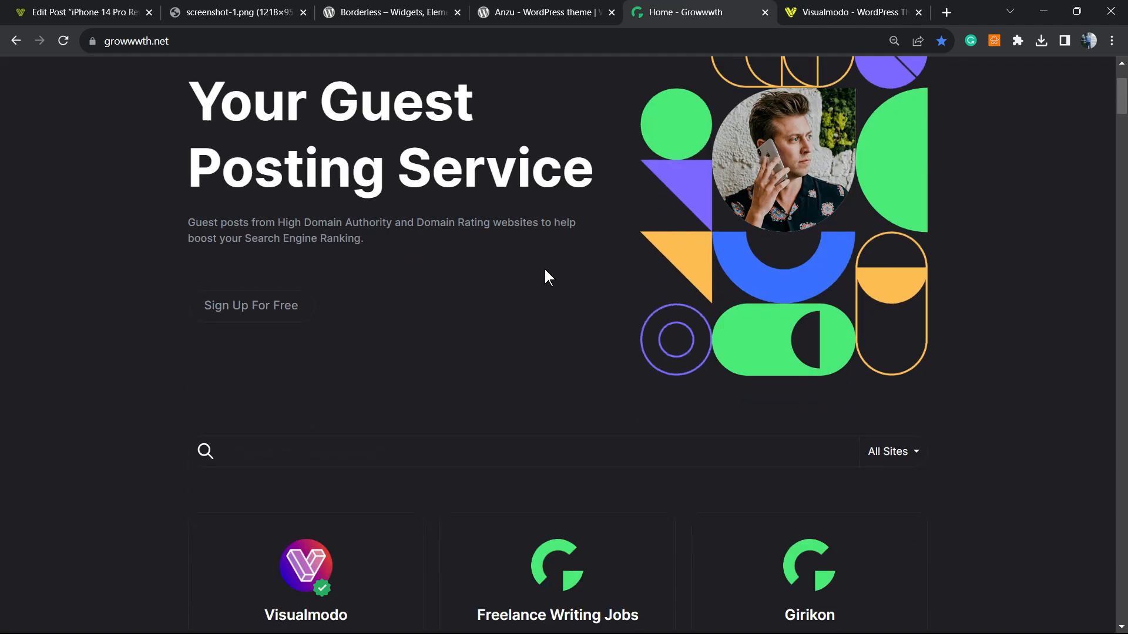
{"action": "scroll", "coordinate": [433, 346], "scroll_direction": "down", "scroll_amount": 5}
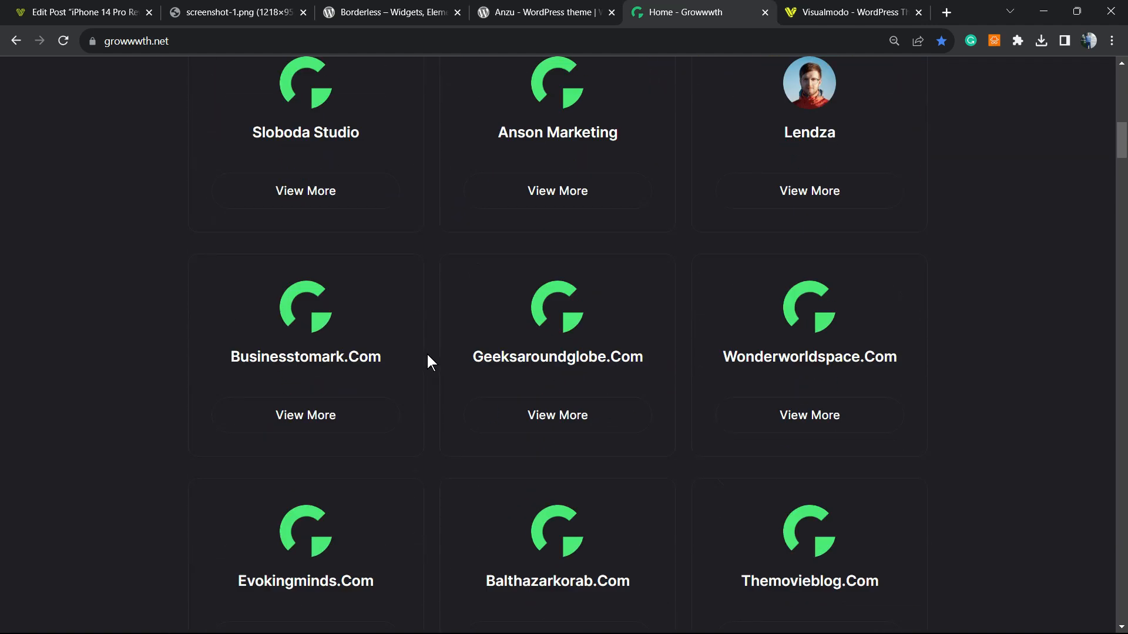
{"action": "scroll", "coordinate": [419, 361], "scroll_direction": "down", "scroll_amount": 10}
{"action": "scroll", "coordinate": [428, 389], "scroll_direction": "up", "scroll_amount": 18}
{"action": "scroll", "coordinate": [424, 375], "scroll_direction": "up", "scroll_amount": 8}
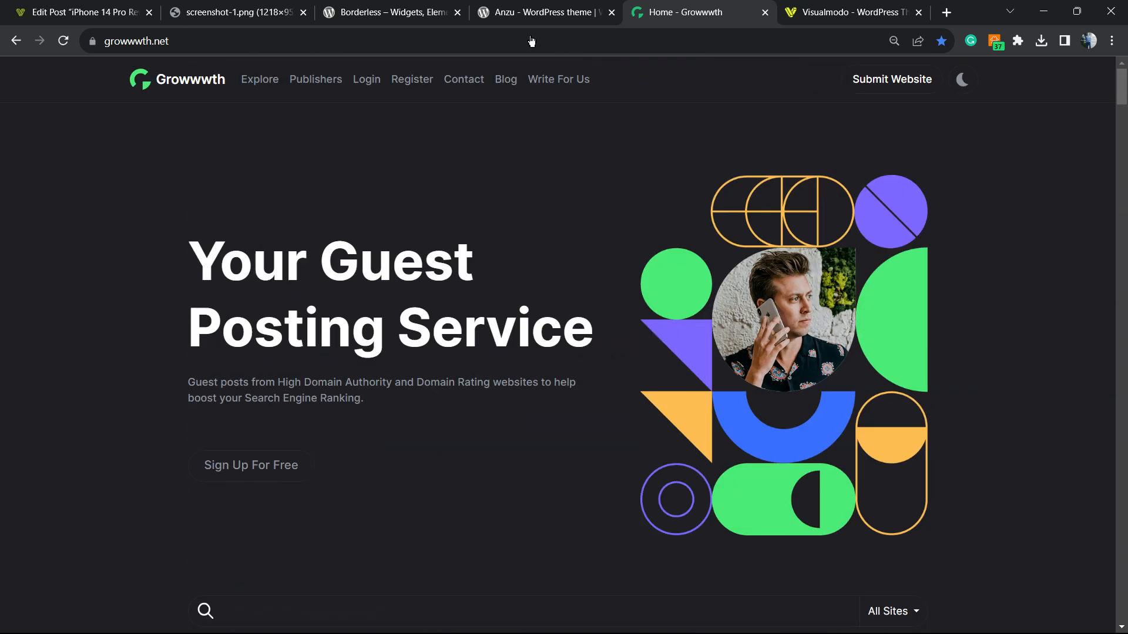
- Switch to the Visualmodo website, browse its Templates Library and reload the page
{"action": "key", "text": "ctrl+Tab"}
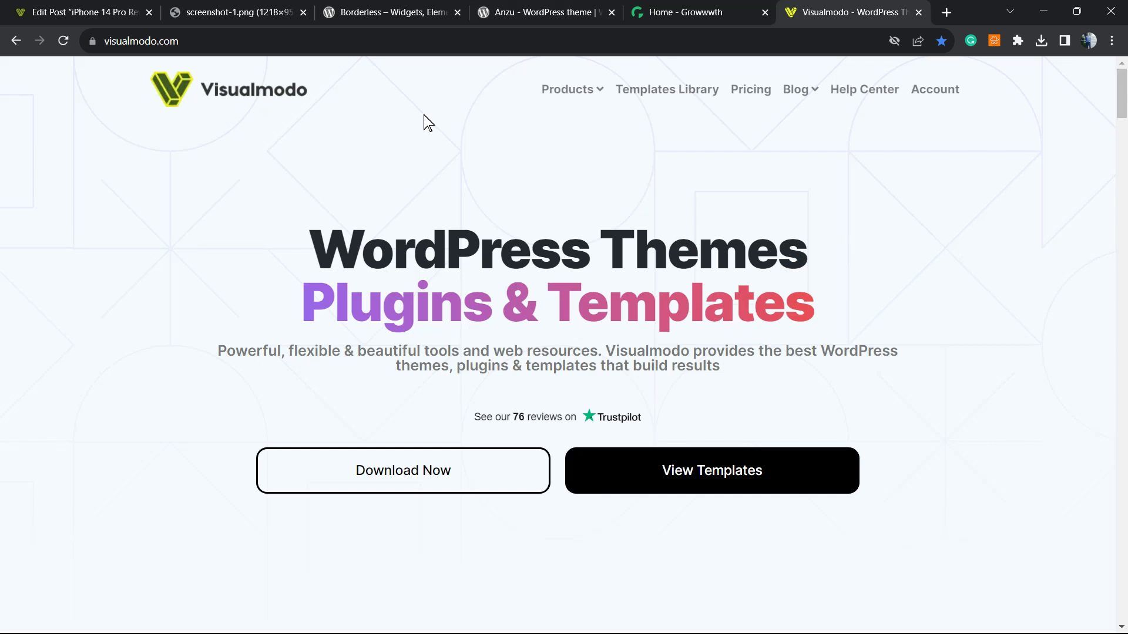
{"action": "left_click", "coordinate": [670, 94]}
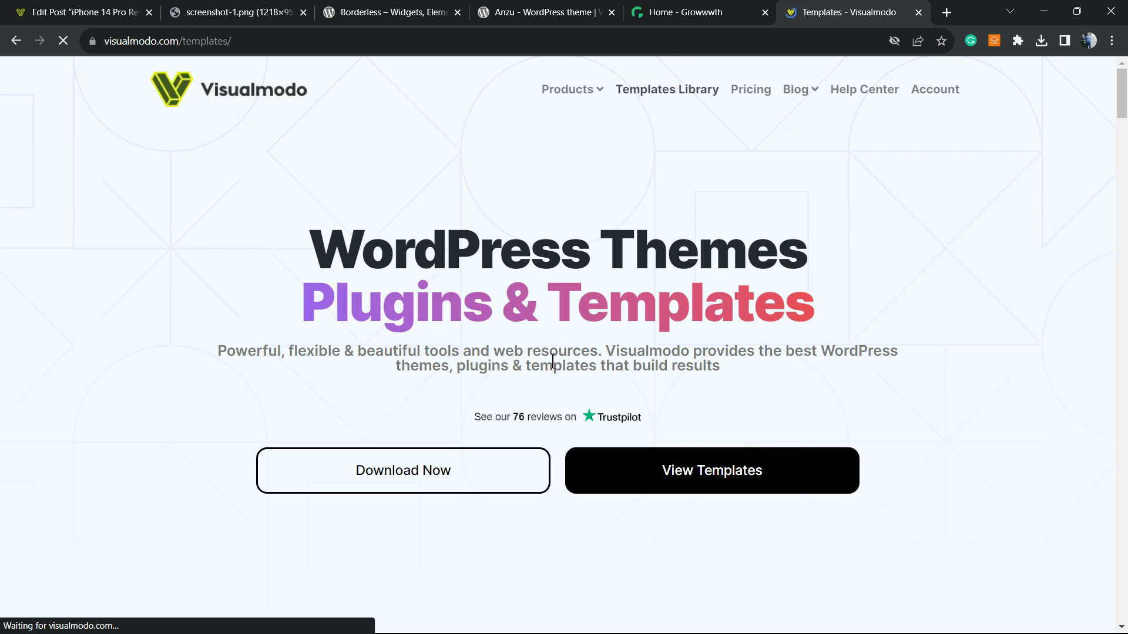
{"action": "scroll", "coordinate": [552, 363], "scroll_direction": "down", "scroll_amount": 8}
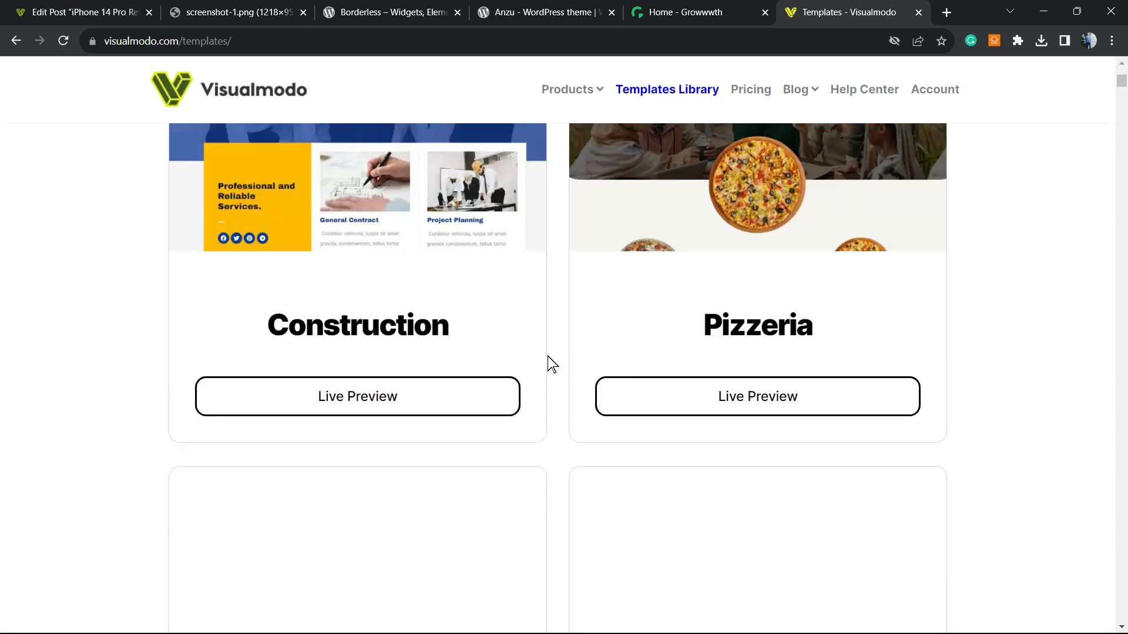
{"action": "scroll", "coordinate": [552, 363], "scroll_direction": "down", "scroll_amount": 16}
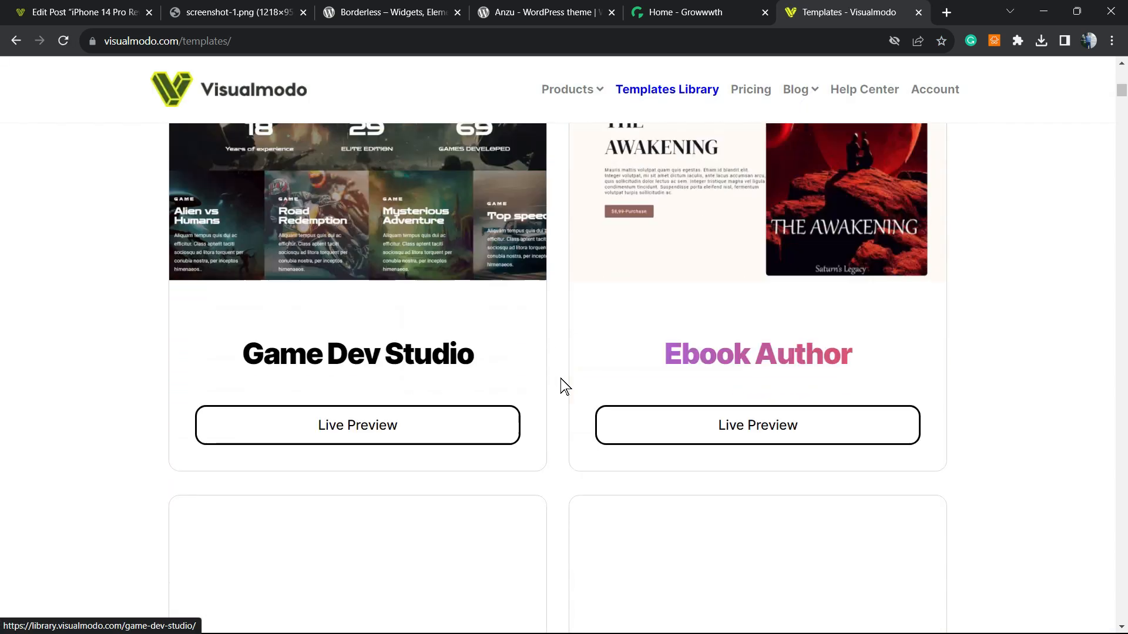
{"action": "scroll", "coordinate": [561, 384], "scroll_direction": "down", "scroll_amount": 18}
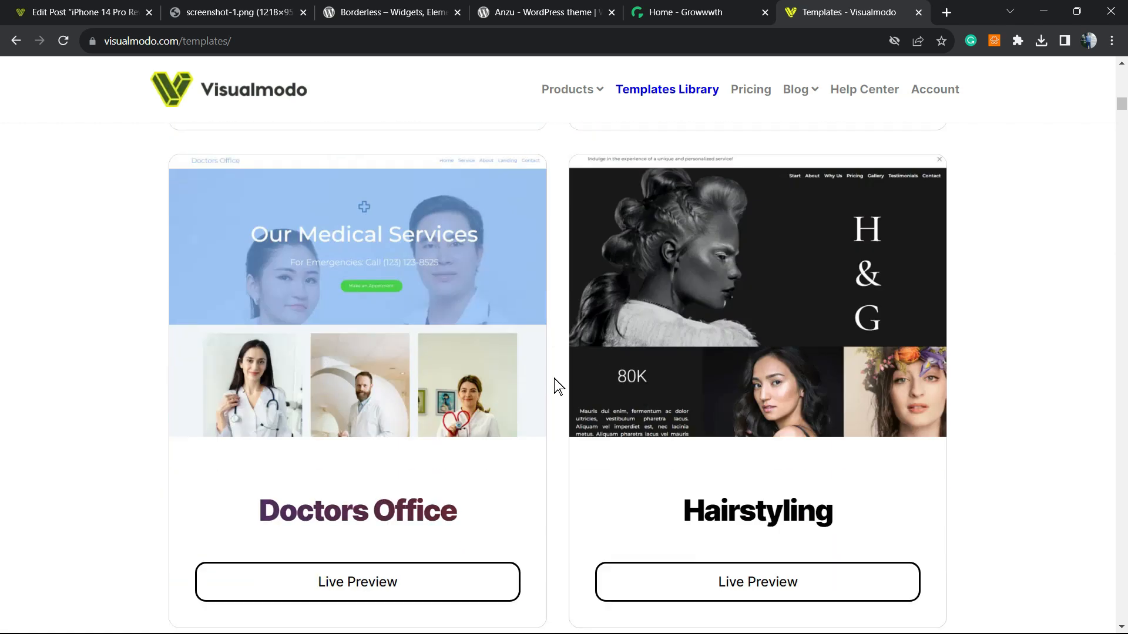
{"action": "scroll", "coordinate": [553, 385], "scroll_direction": "down", "scroll_amount": 18}
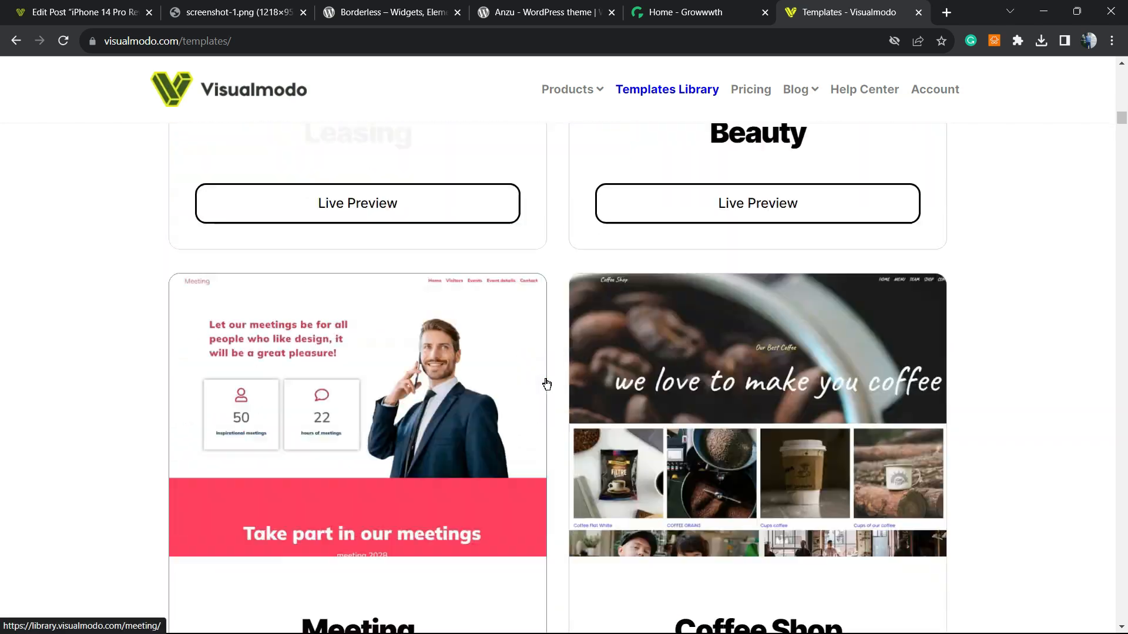
{"action": "scroll", "coordinate": [546, 384], "scroll_direction": "down", "scroll_amount": 18}
{"action": "scroll", "coordinate": [546, 384], "scroll_direction": "down", "scroll_amount": 18}
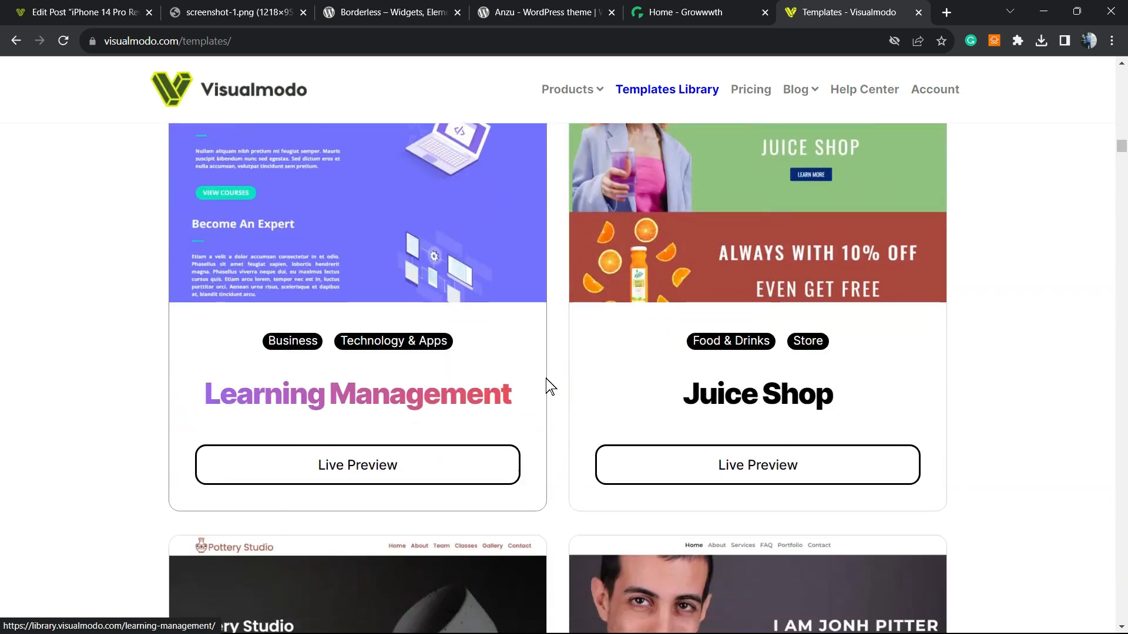
{"action": "scroll", "coordinate": [547, 385], "scroll_direction": "down", "scroll_amount": 18}
{"action": "scroll", "coordinate": [557, 387], "scroll_direction": "down", "scroll_amount": 12}
{"action": "key", "text": "F5"}
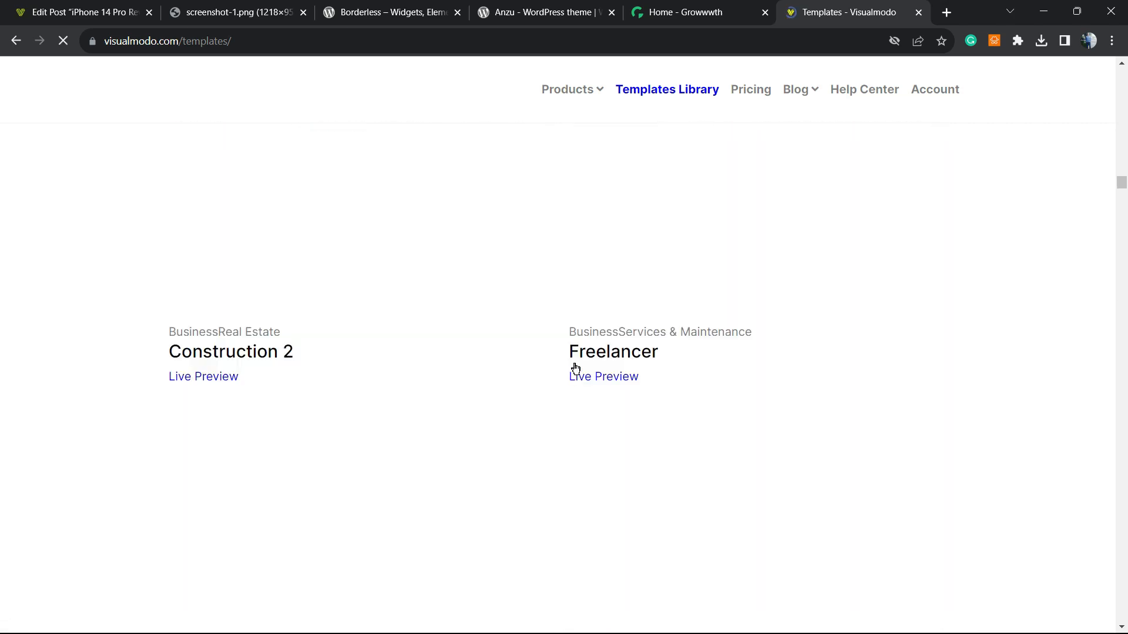